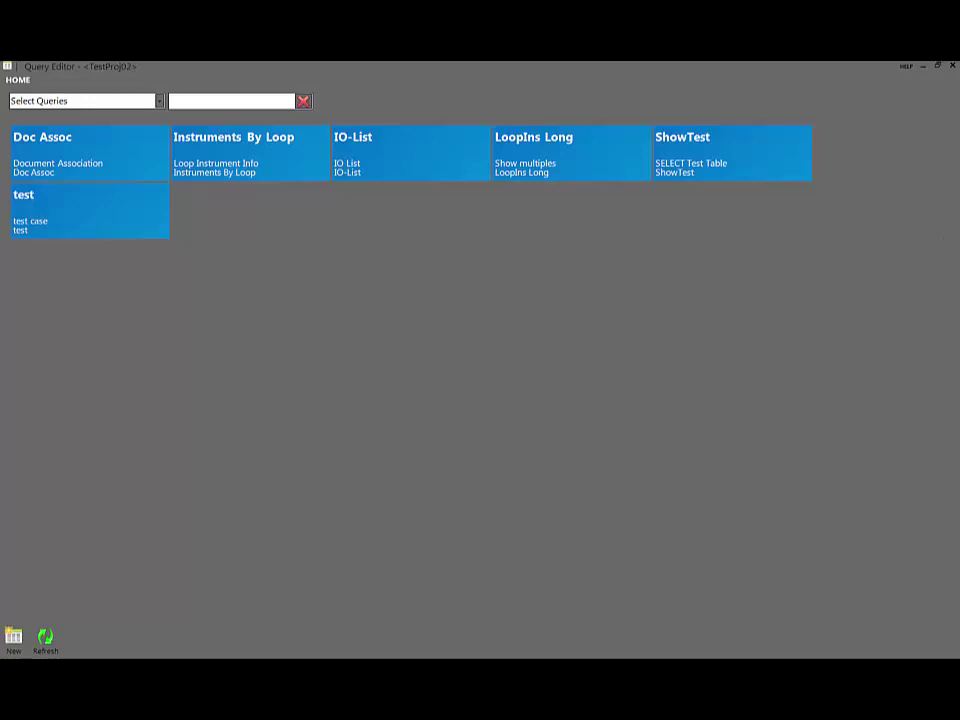
Step: Filter the select queries by "ins" and open the Instruments By Loop query
{"action": "left_click", "coordinate": [160, 101]}
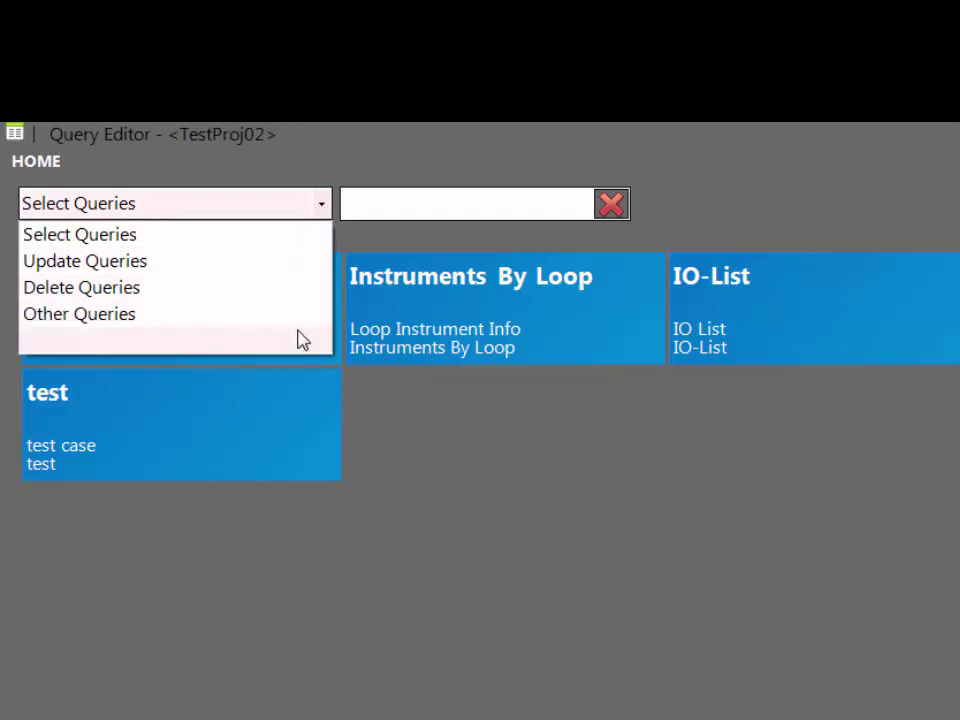
{"action": "left_click", "coordinate": [448, 202]}
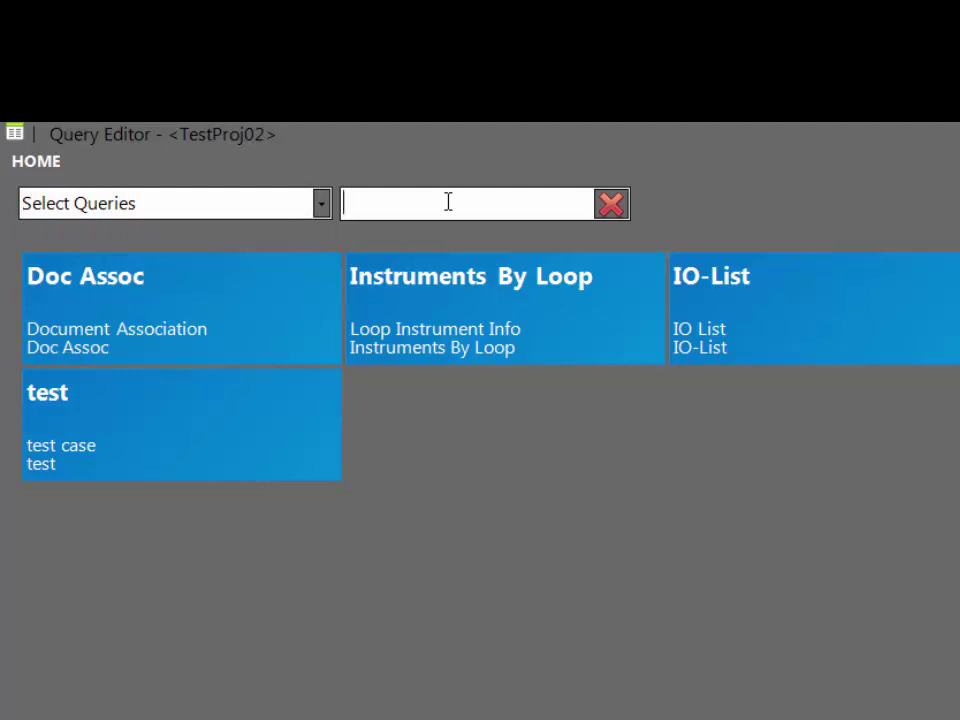
{"action": "type", "text": "ins"}
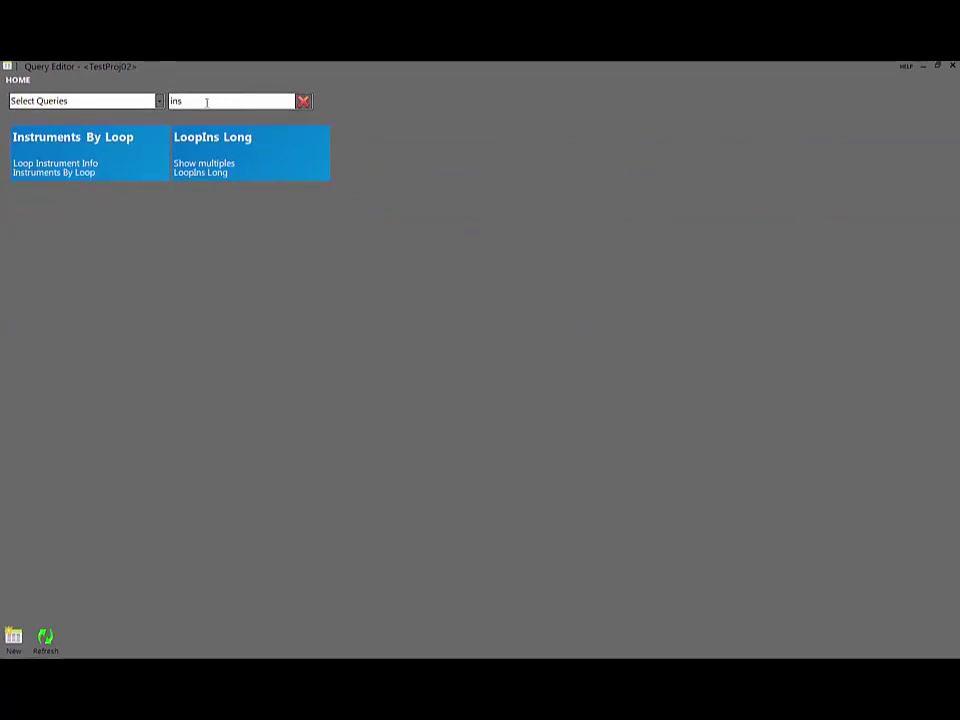
{"action": "left_click", "coordinate": [94, 156]}
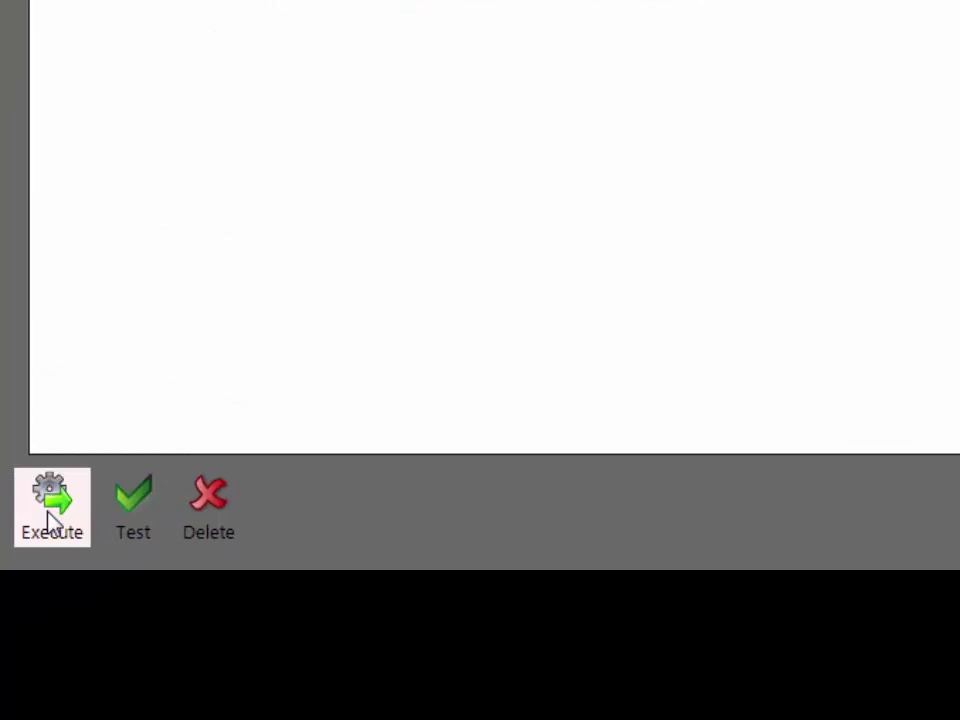
Step: Test the syntax of the Instruments By Loop query, then execute it to view its data
{"action": "left_click", "coordinate": [128, 520]}
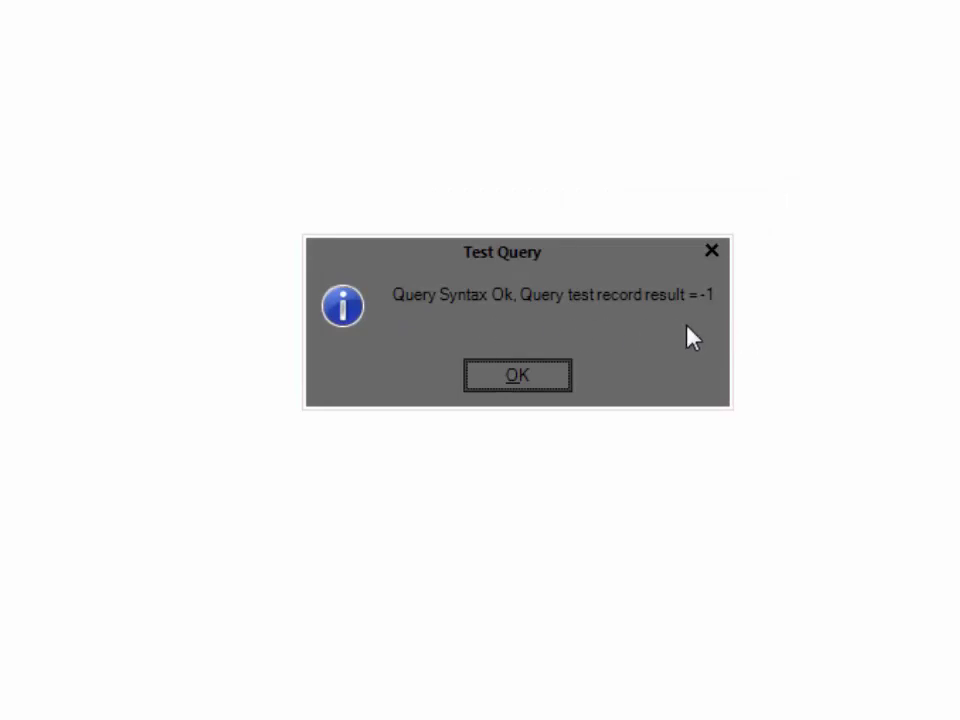
{"action": "left_click", "coordinate": [530, 380]}
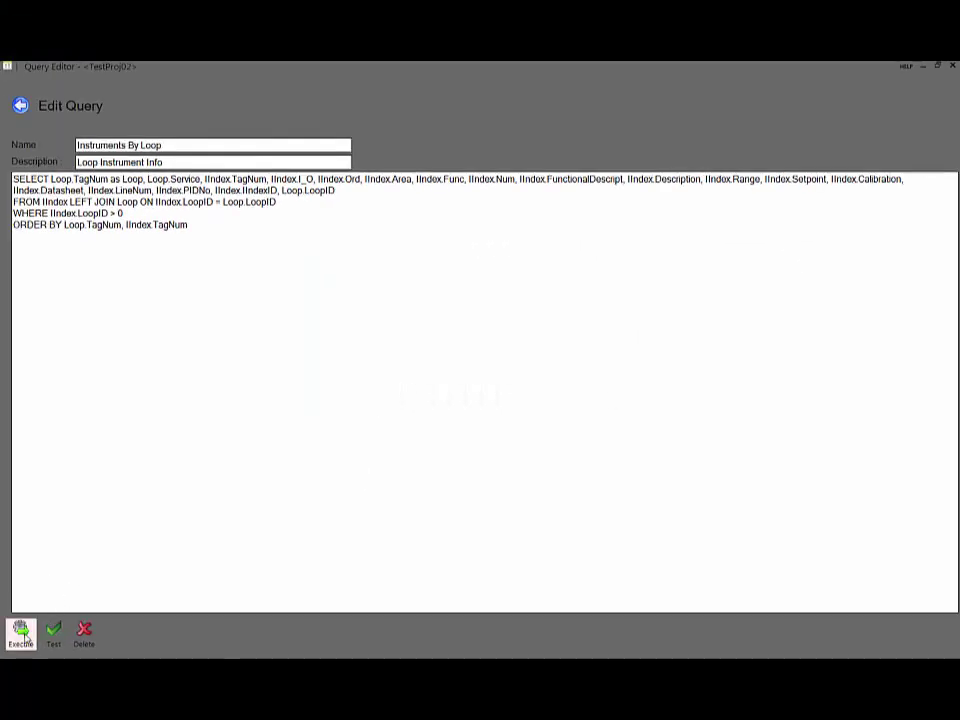
{"action": "left_click", "coordinate": [22, 634]}
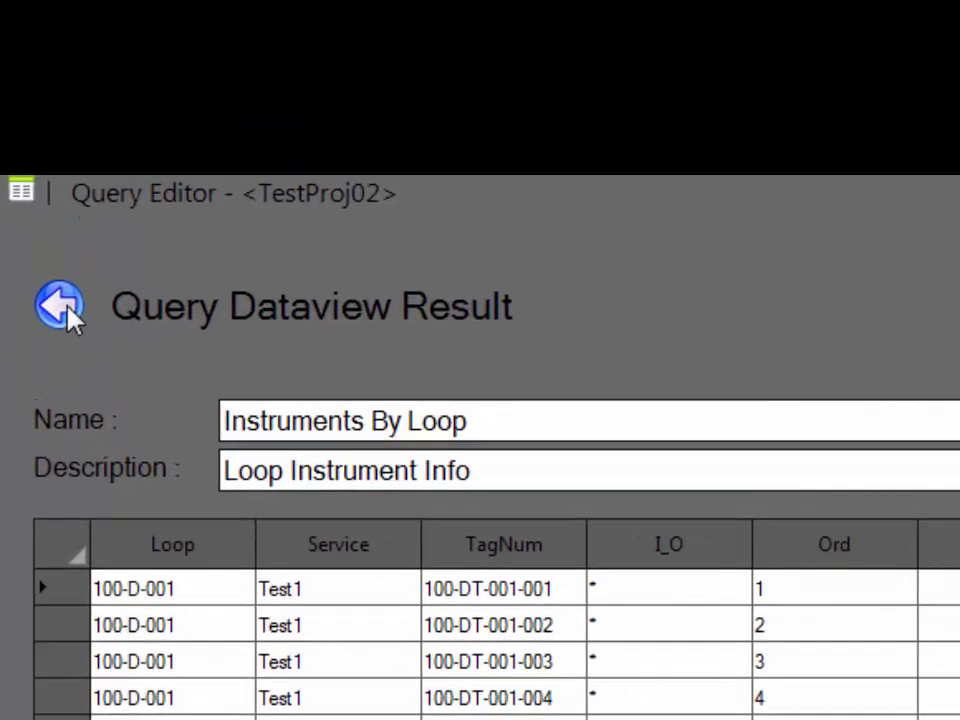
Step: Return from the query result to the query list and clear the "ins" filter
{"action": "left_click", "coordinate": [64, 310]}
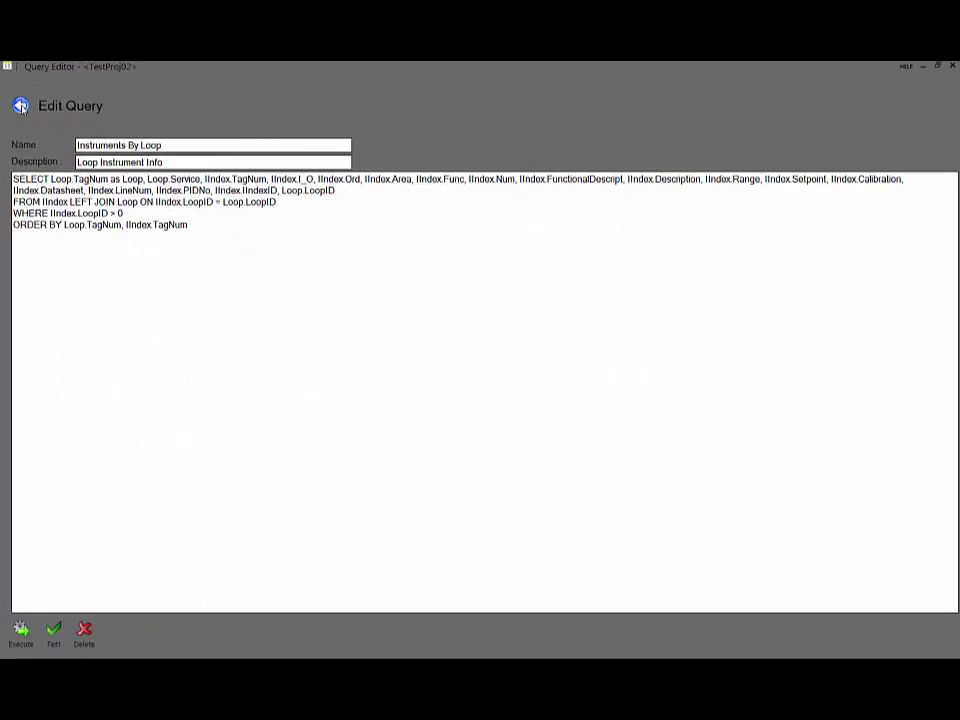
{"action": "left_click", "coordinate": [20, 106]}
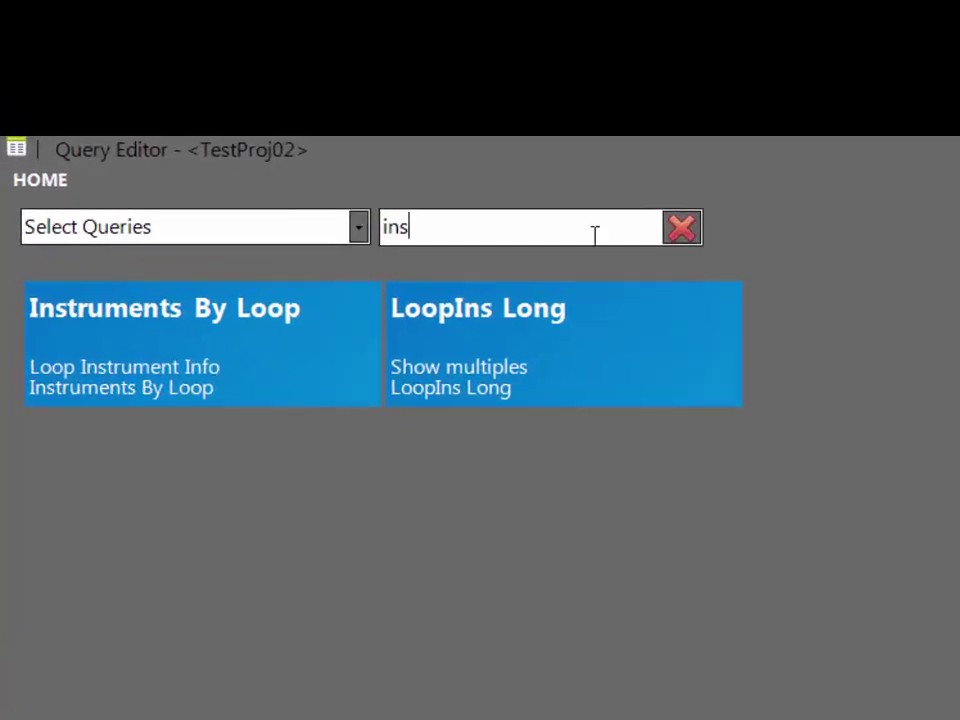
{"action": "left_click", "coordinate": [682, 229]}
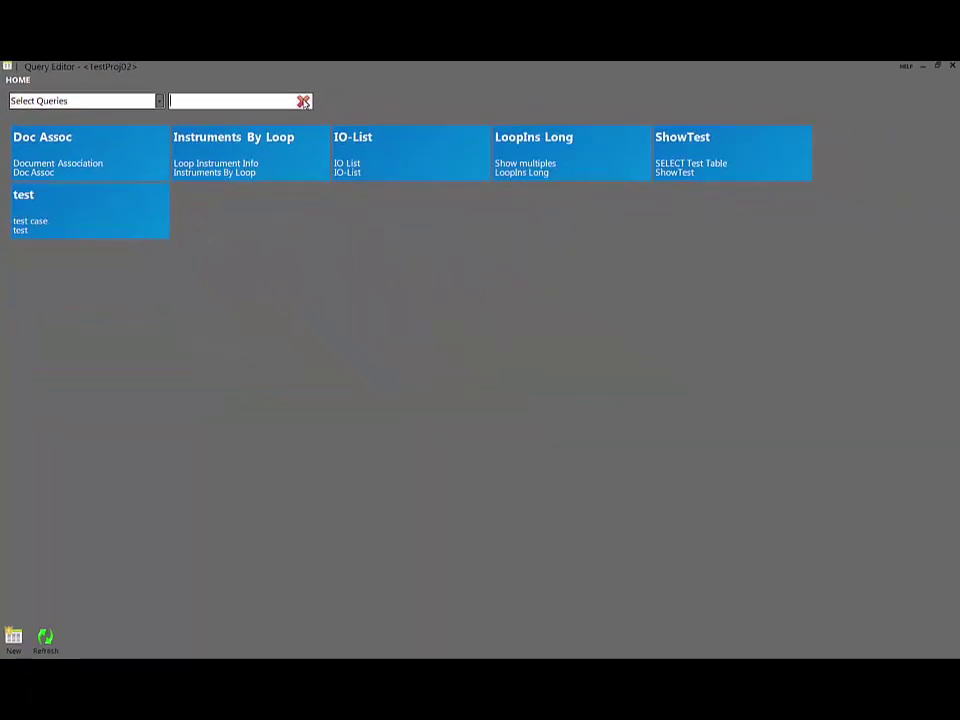
Step: Execute the Instruments By Loop query from the unfiltered list to view its data, and return to the query list
{"action": "left_click", "coordinate": [238, 159]}
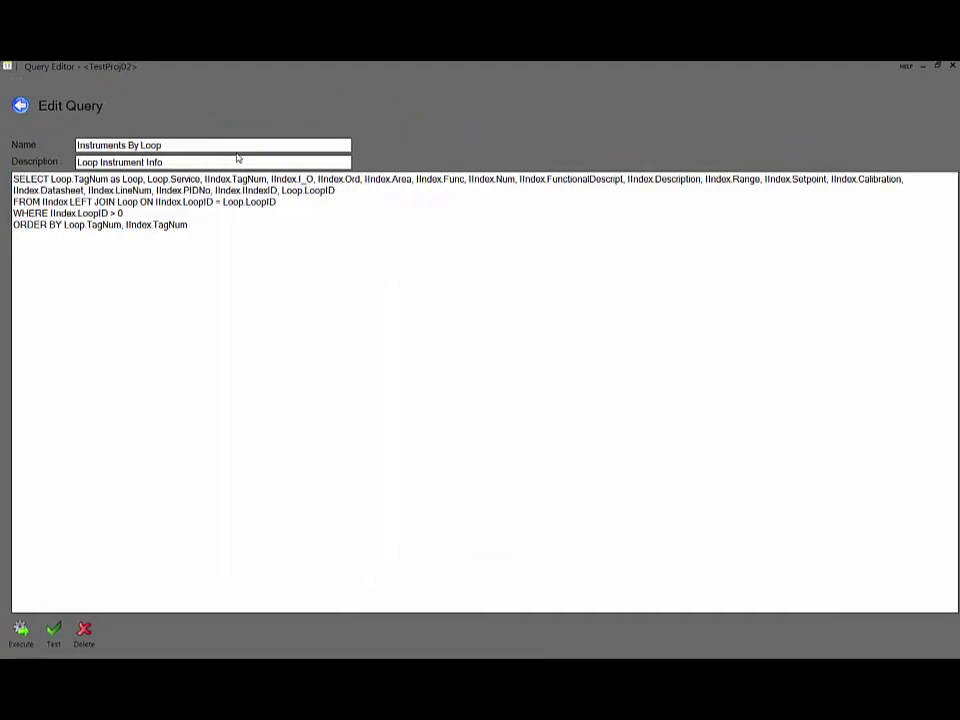
{"action": "left_click", "coordinate": [19, 636]}
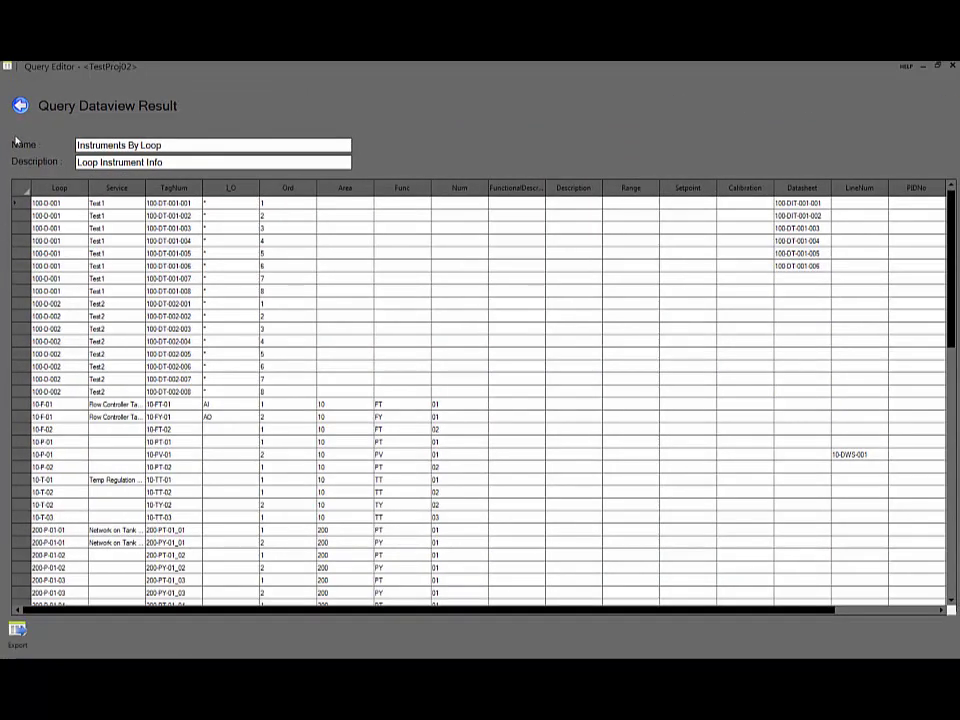
{"action": "left_click", "coordinate": [20, 106]}
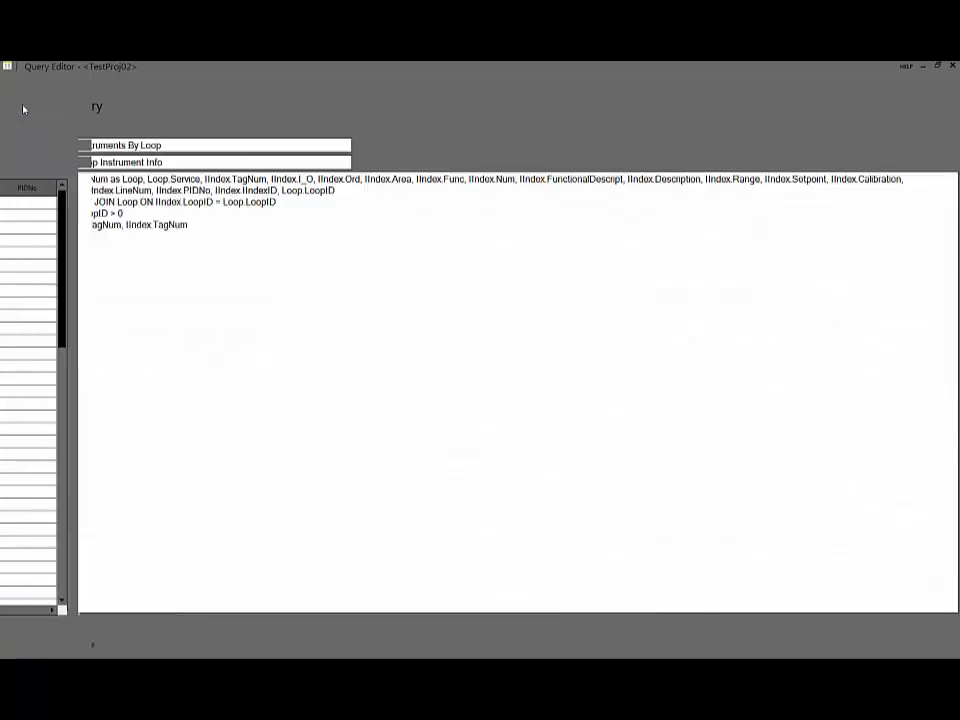
{"action": "left_click", "coordinate": [21, 106]}
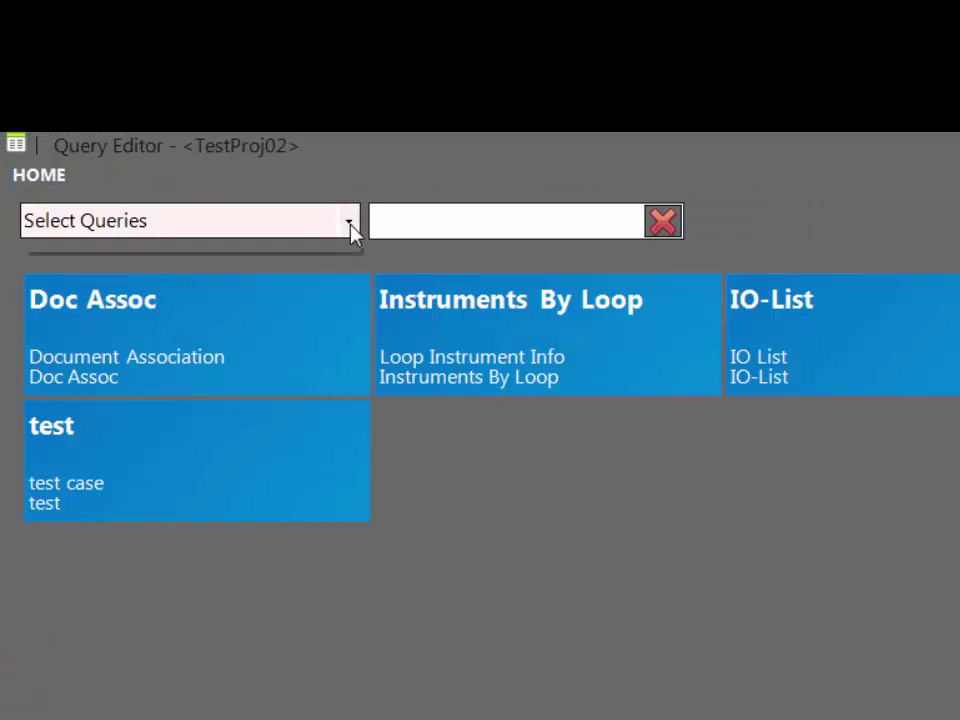
Step: Switch the list to Update Queries and start a new query named UpdateCoretagsIns
{"action": "left_click", "coordinate": [350, 223]}
{"action": "left_click", "coordinate": [230, 283]}
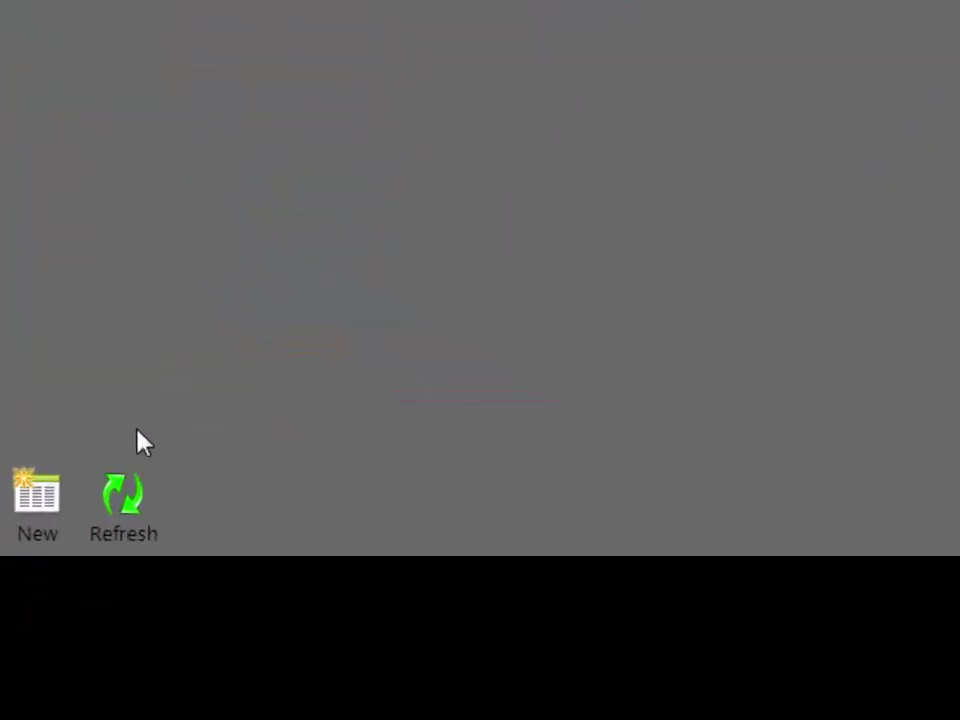
{"action": "left_click", "coordinate": [57, 497]}
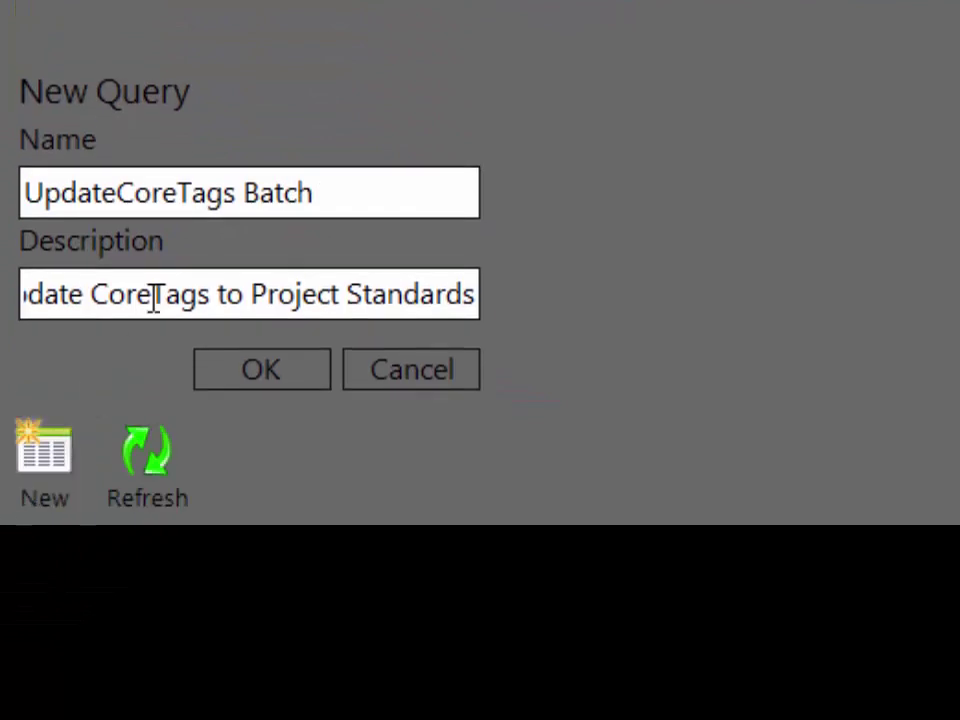
{"action": "left_click_drag", "start_coordinate": [343, 188], "coordinate": [4, 191]}
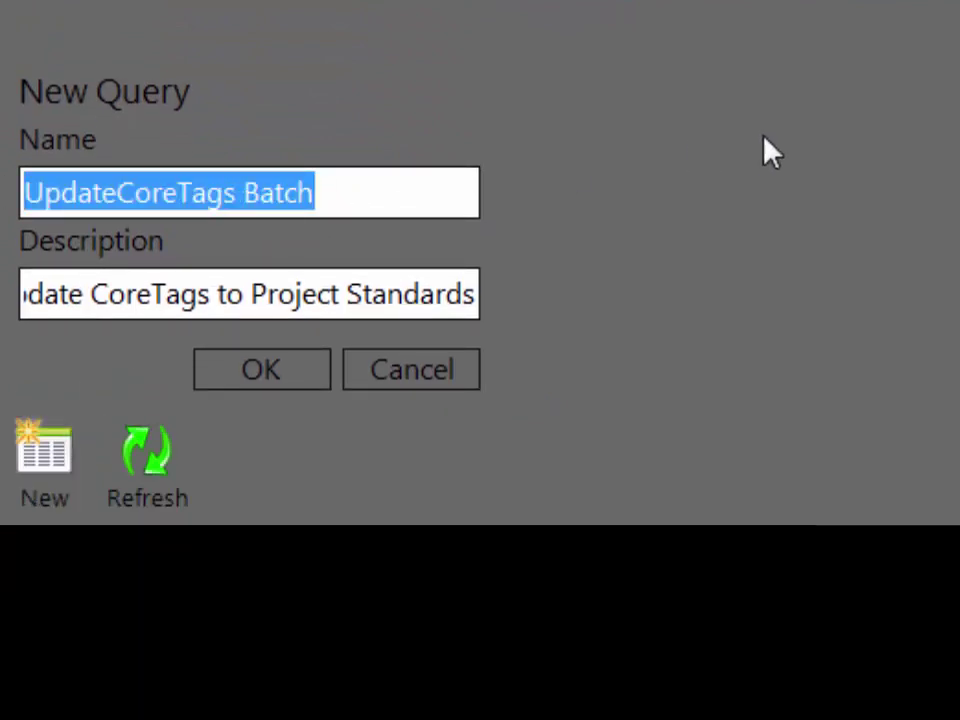
{"action": "type", "text": "Updat"}
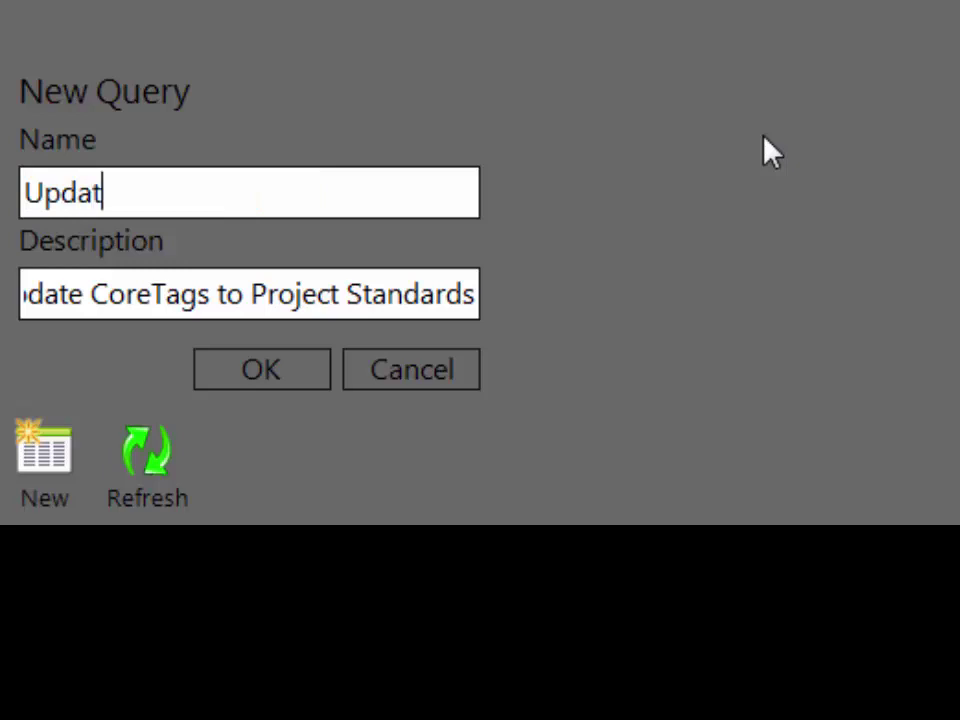
{"action": "type", "text": "eCore"}
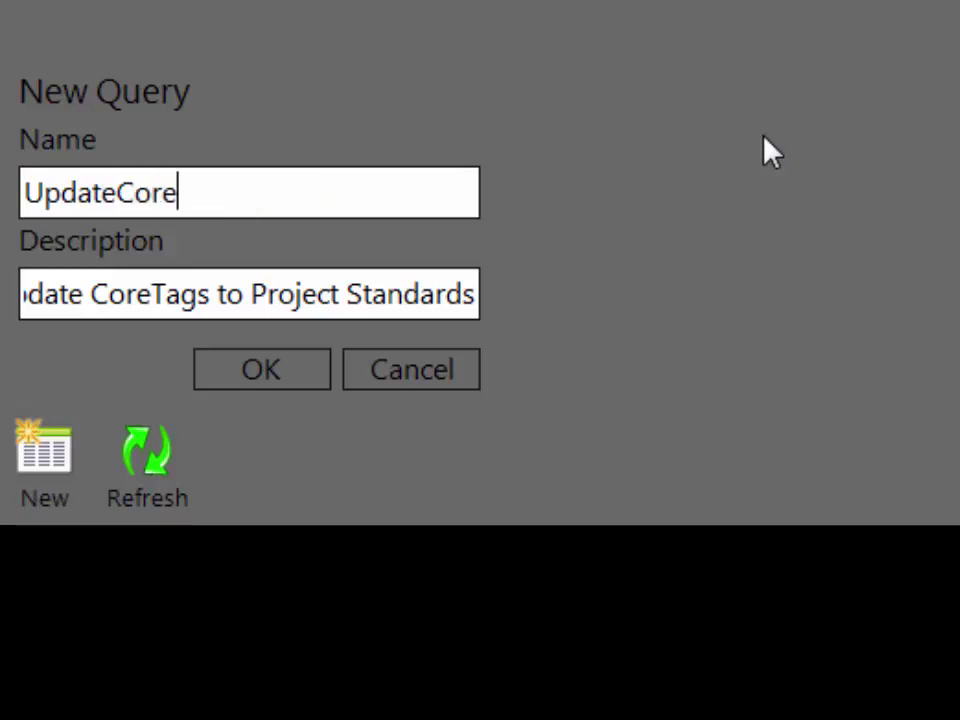
{"action": "type", "text": "tags"}
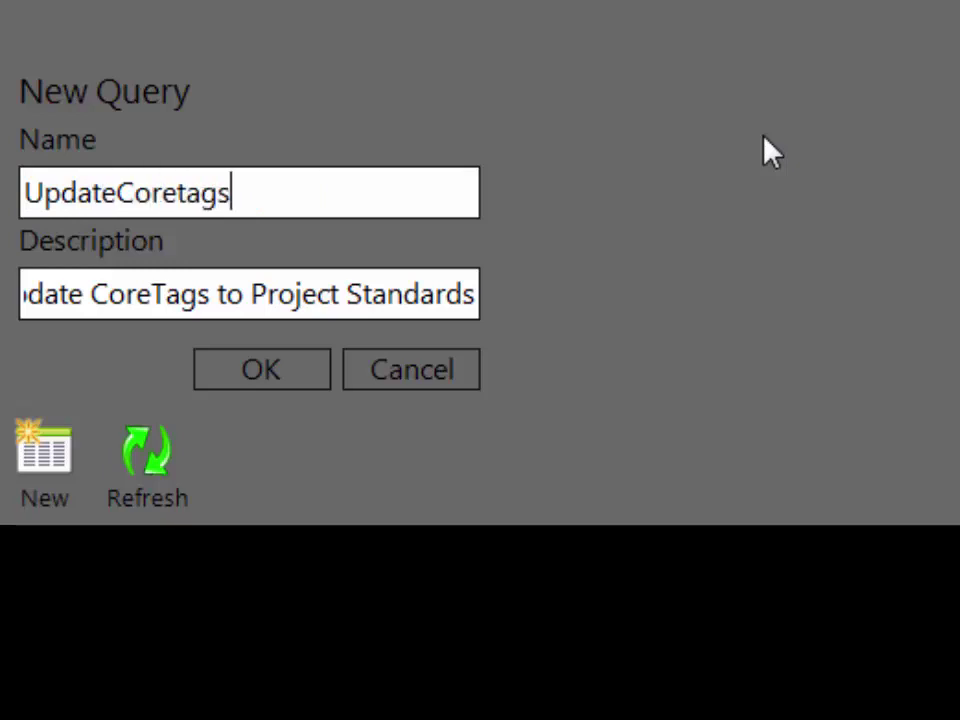
{"action": "type", "text": "Ins"}
{"action": "key", "text": "Tab"}
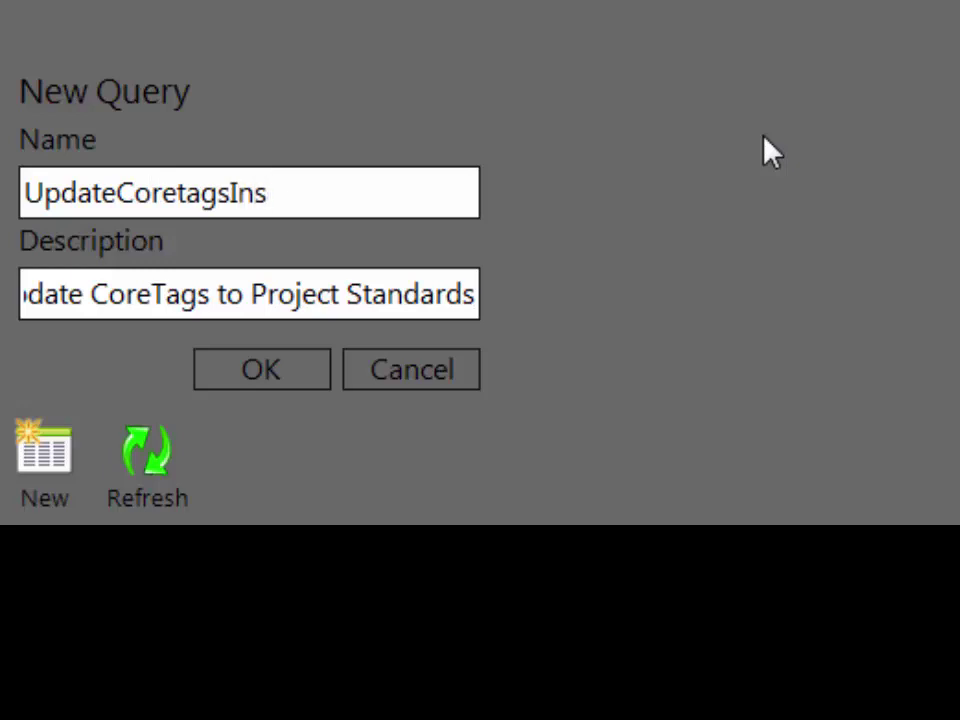
Step: Replace the new query's description with "Update Instruments Coretags" and create the query
{"action": "key", "text": "ctrl+a"}
{"action": "key", "text": "BackSpace"}
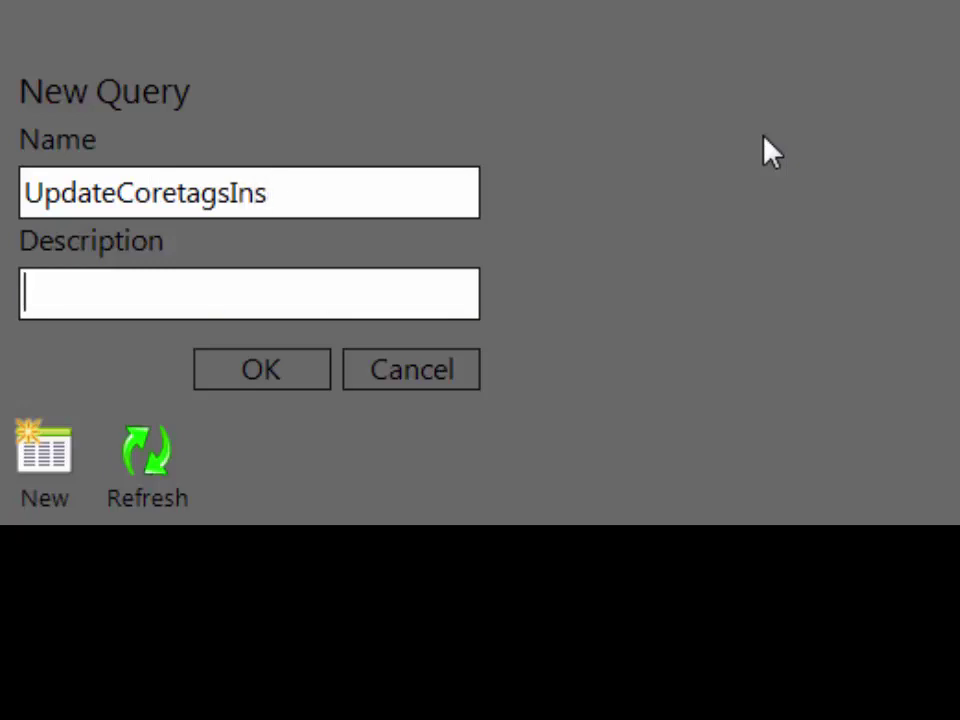
{"action": "type", "text": "Updat"}
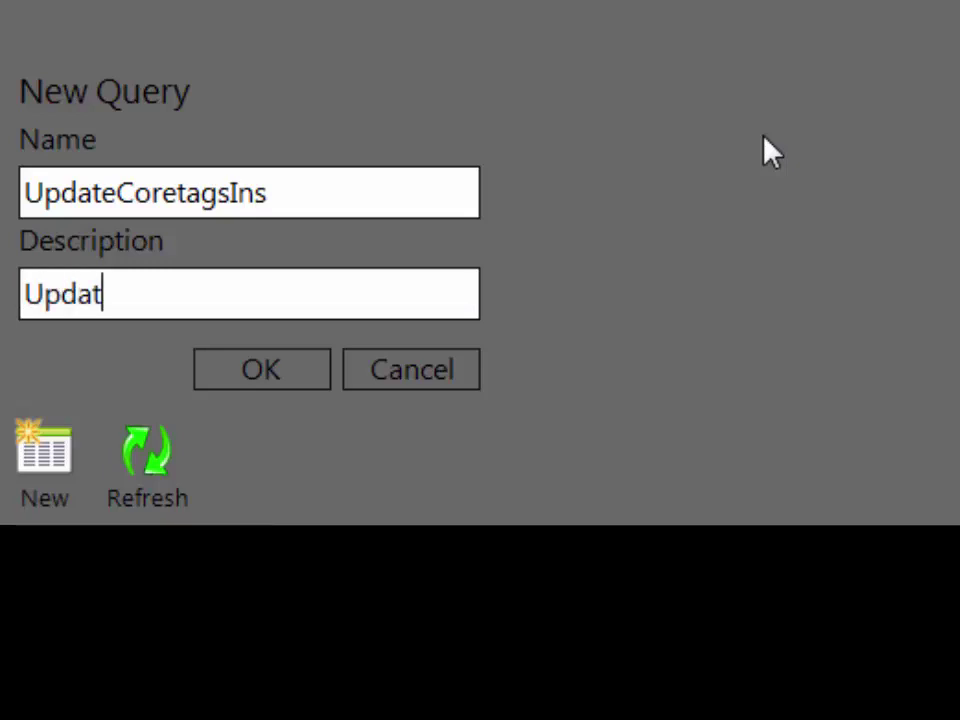
{"action": "type", "text": "e Ins"}
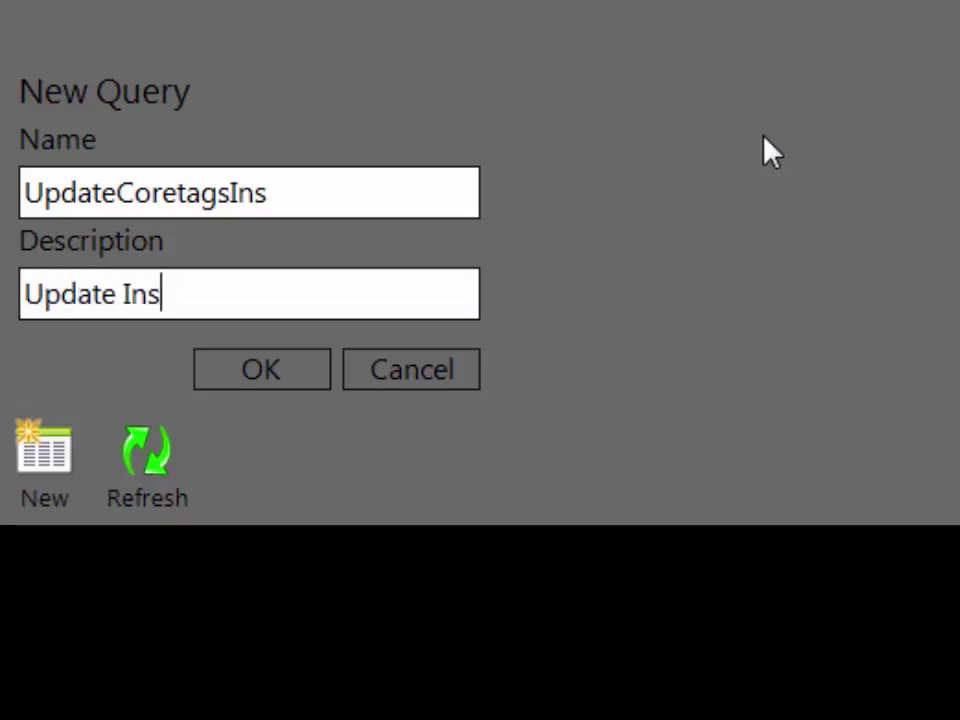
{"action": "type", "text": "trument"}
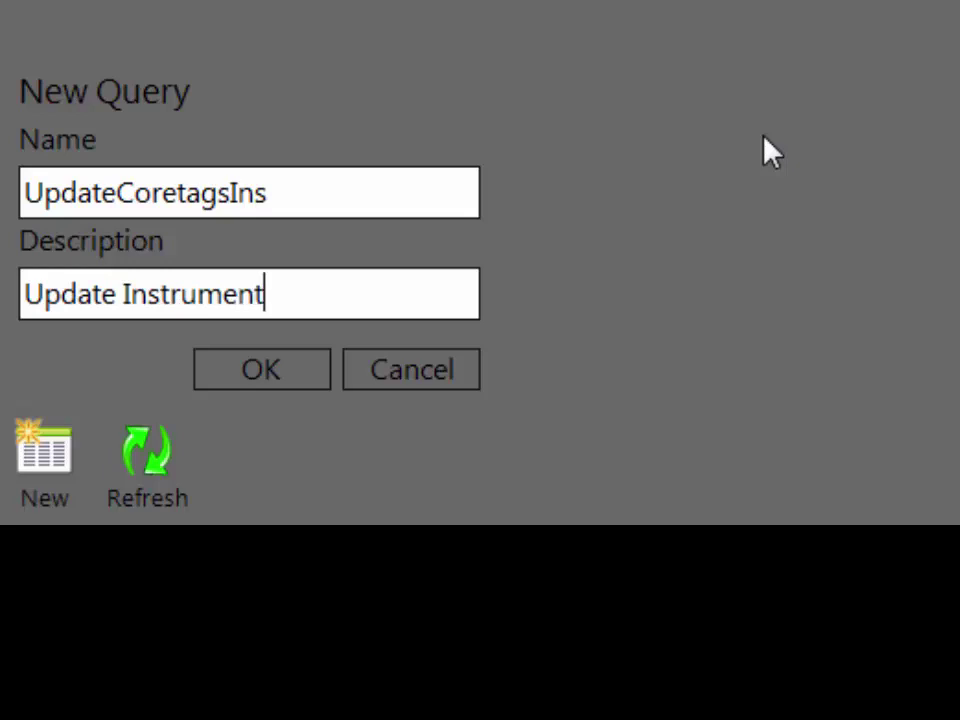
{"action": "type", "text": "s Coretags"}
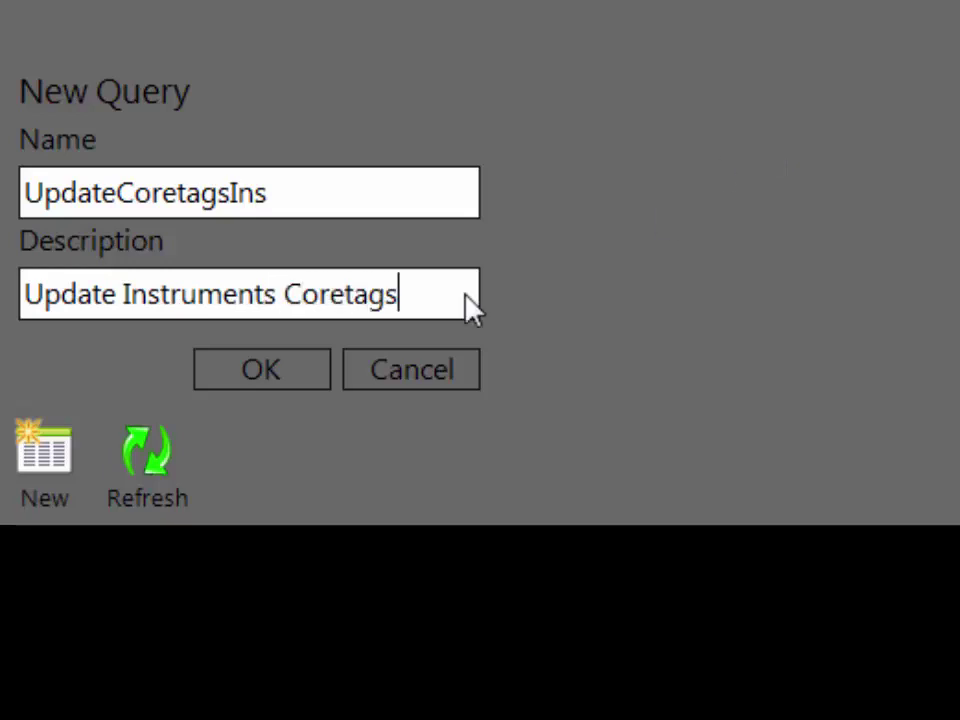
{"action": "left_click", "coordinate": [252, 381]}
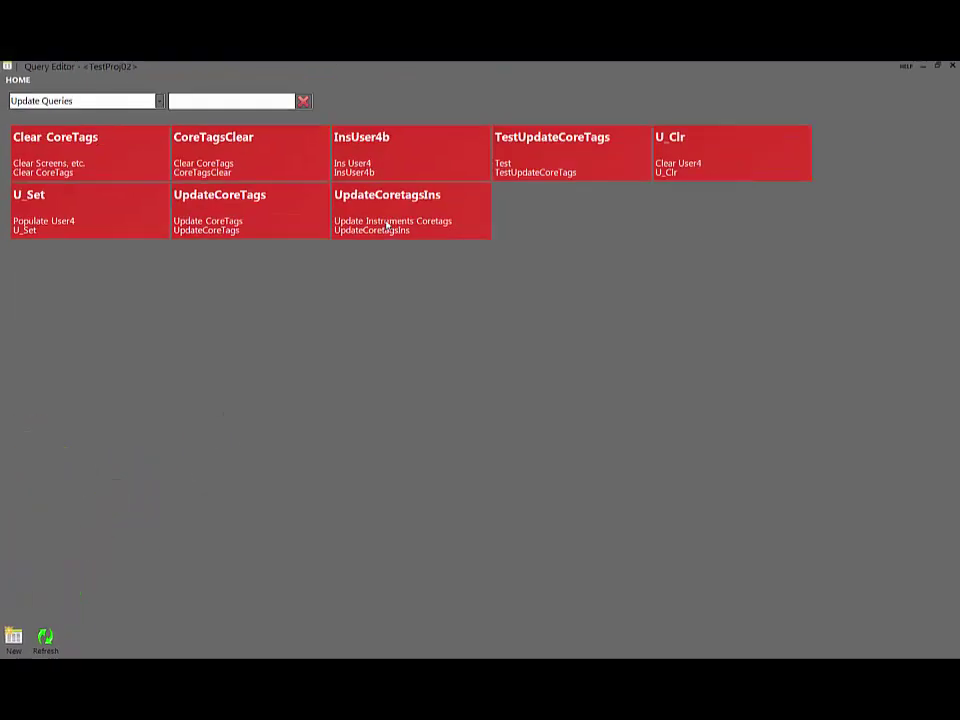
Step: Replace the UpdateCoretagsIns query's template with SQL setting Core.CoreTag1 to IIndex.TagNum + '.' + Term.TNum, inner-joining DetailCon, Term, Tstrip and IIndex
{"action": "left_click", "coordinate": [387, 226]}
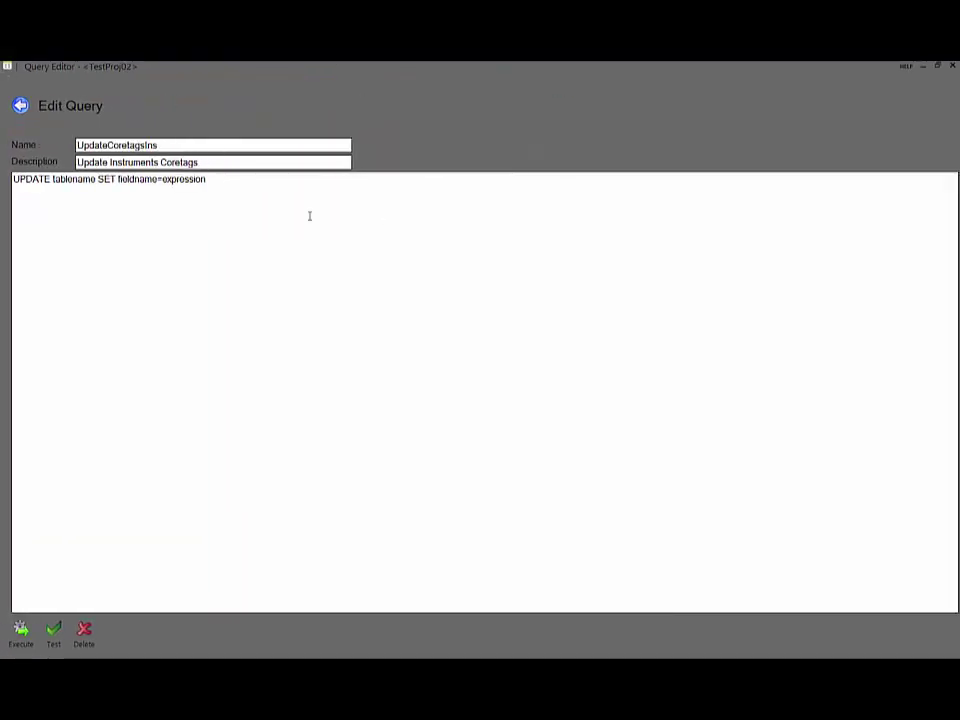
{"action": "key", "text": "ctrl+a"}
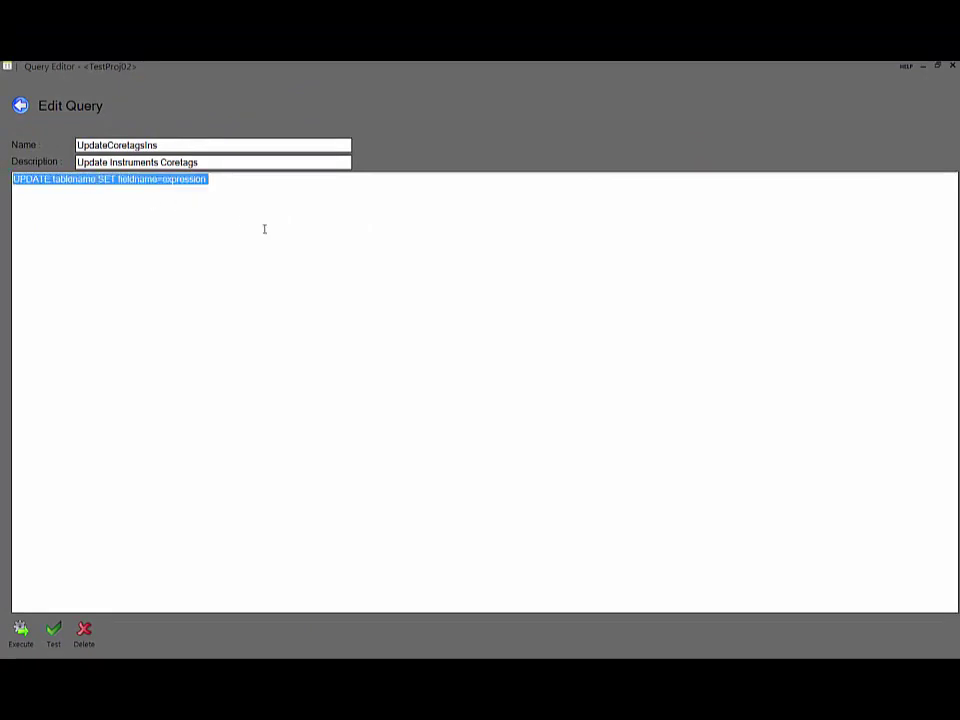
{"action": "type", "text": "UPDATE Core SET Core.CoreTag1 = IIndex.TagNum + '.' + Term.TNum FROM (((Core INNER JOIN DetailCon ON Core.CoreID=DetailCon.CoreID) INNER JOIN Term ON DetailCon.TermID=Term.TermID) INNER JOIN Tstrip ON Term.TstripID=Tstrip.TstripID) INNER JOIN IIndex ON Tstrip.AssocID=IIndex.IIndexID"}
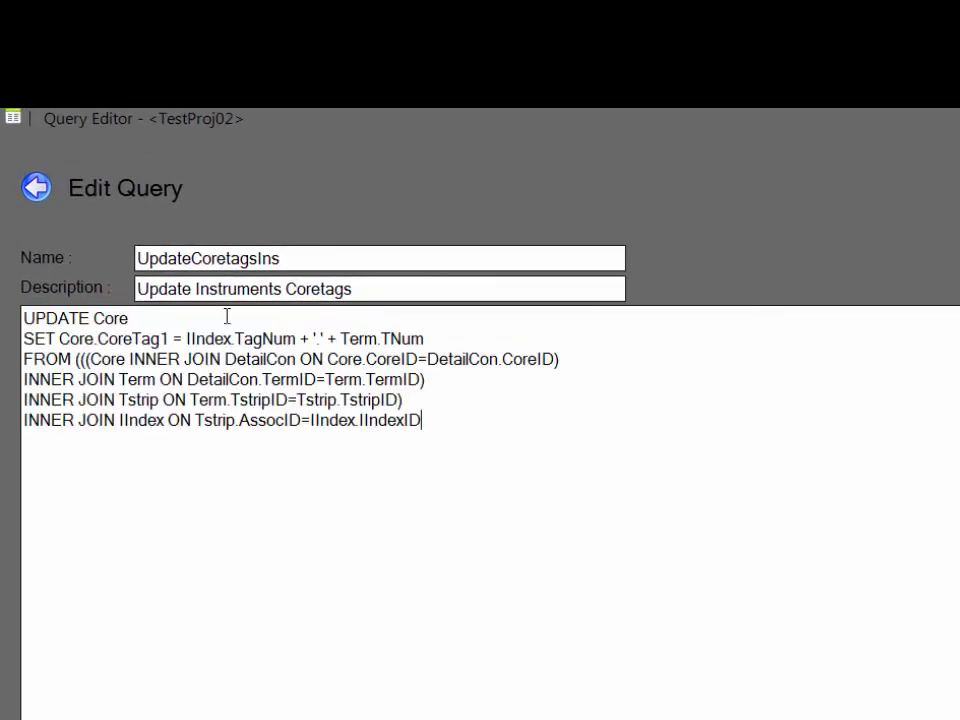
{"action": "left_click", "coordinate": [37, 188]}
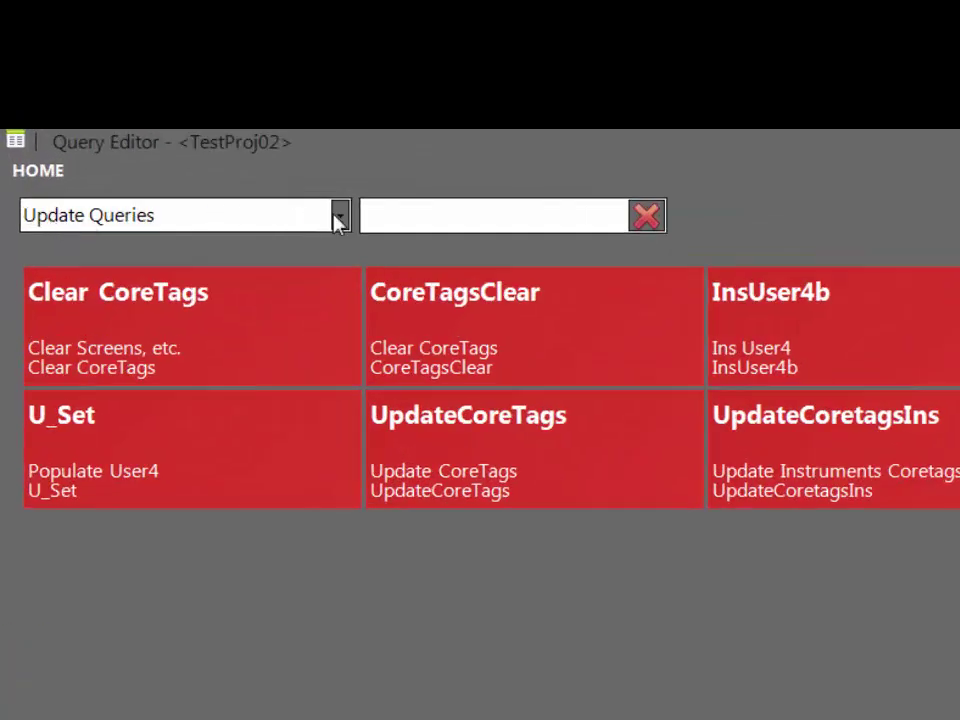
Step: Switch the list to Batch Queries and create a query named UpdateCoreTags with the description "Update CoreTags to Project standards"
{"action": "left_click", "coordinate": [340, 221]}
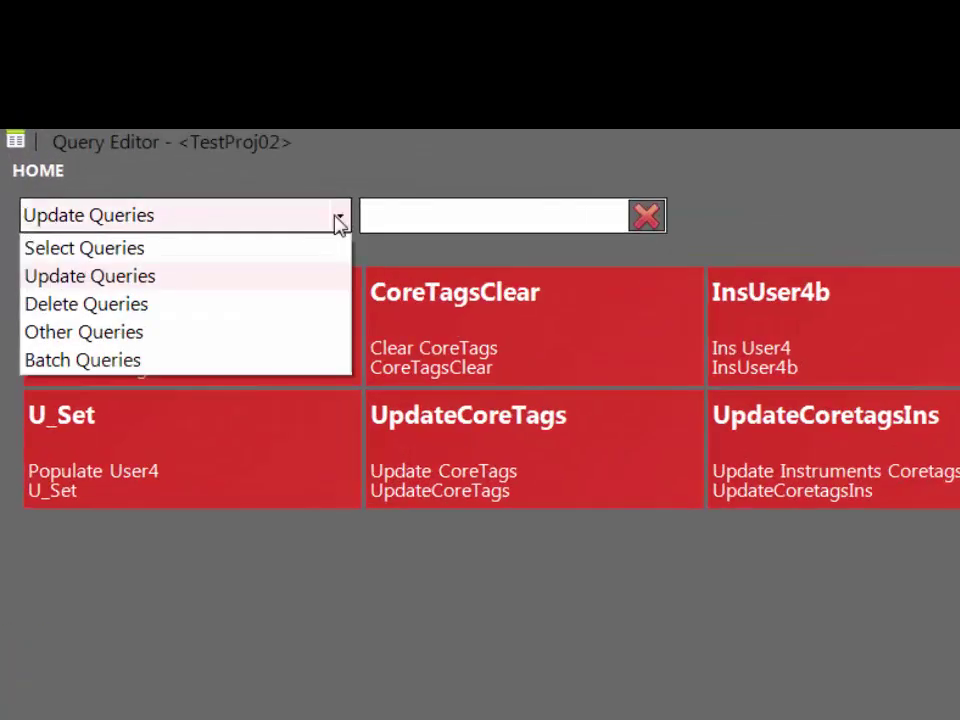
{"action": "left_click", "coordinate": [154, 359]}
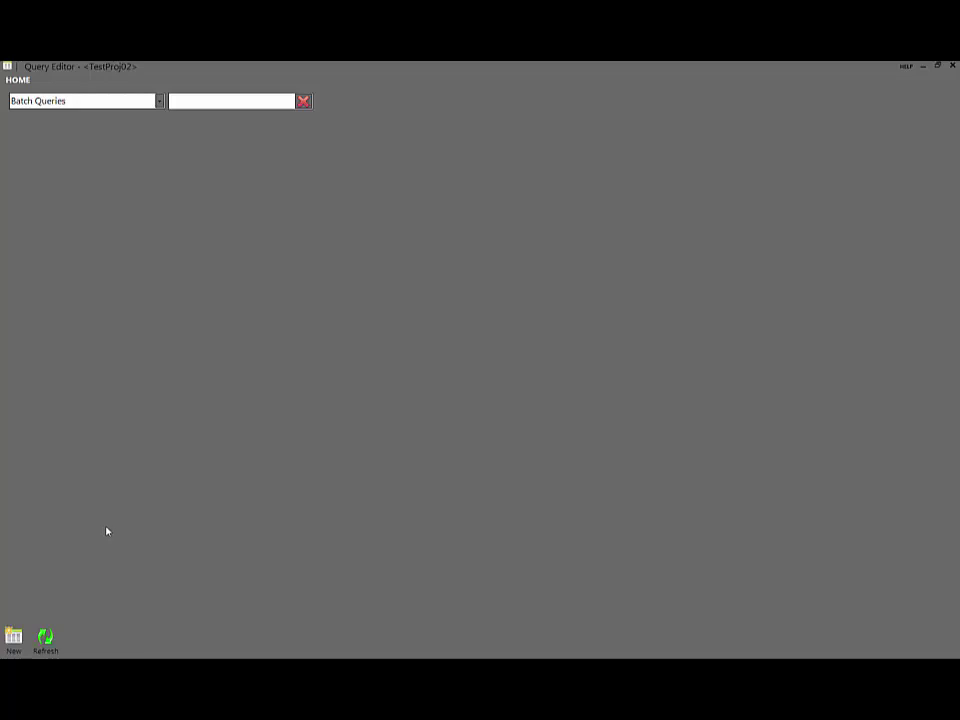
{"action": "left_click", "coordinate": [14, 638]}
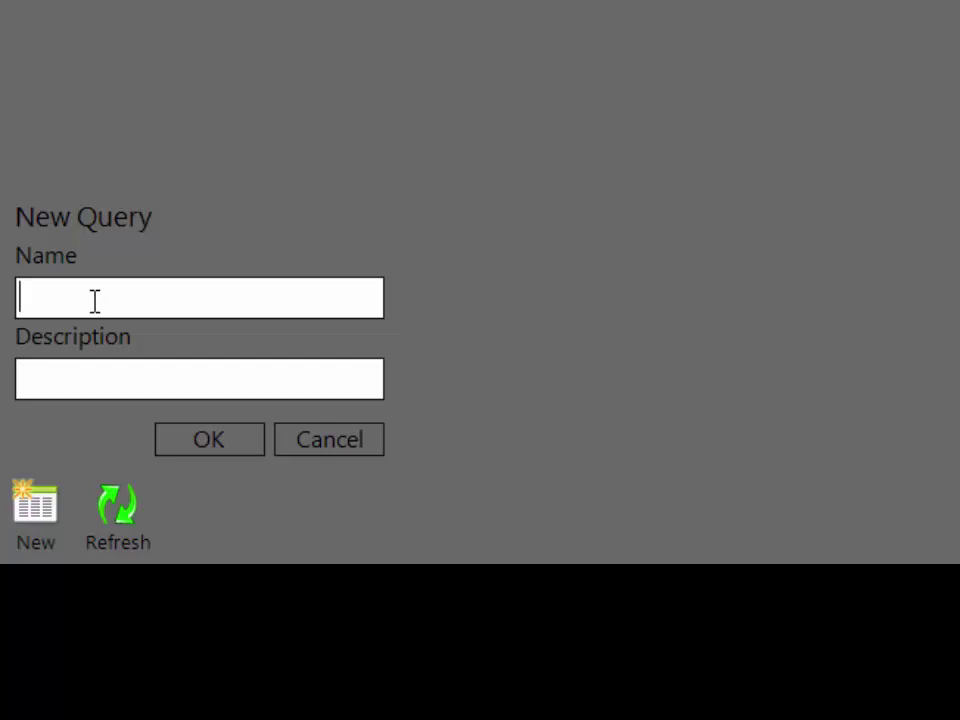
{"action": "type", "text": "UpdateCoreTags"}
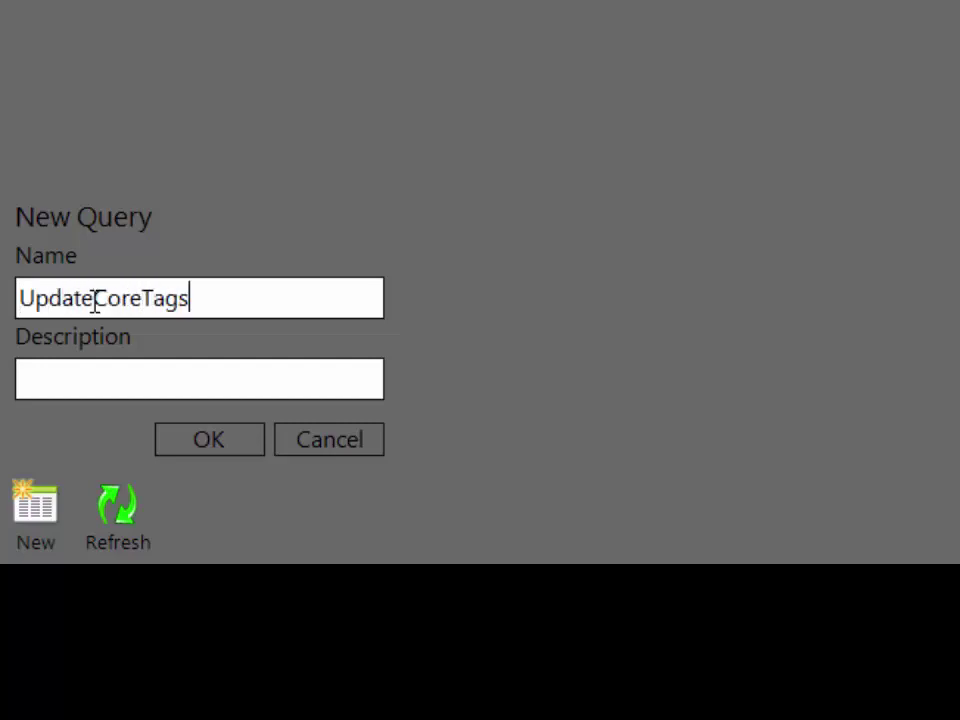
{"action": "key", "text": "Tab"}
{"action": "type", "text": "Update C"}
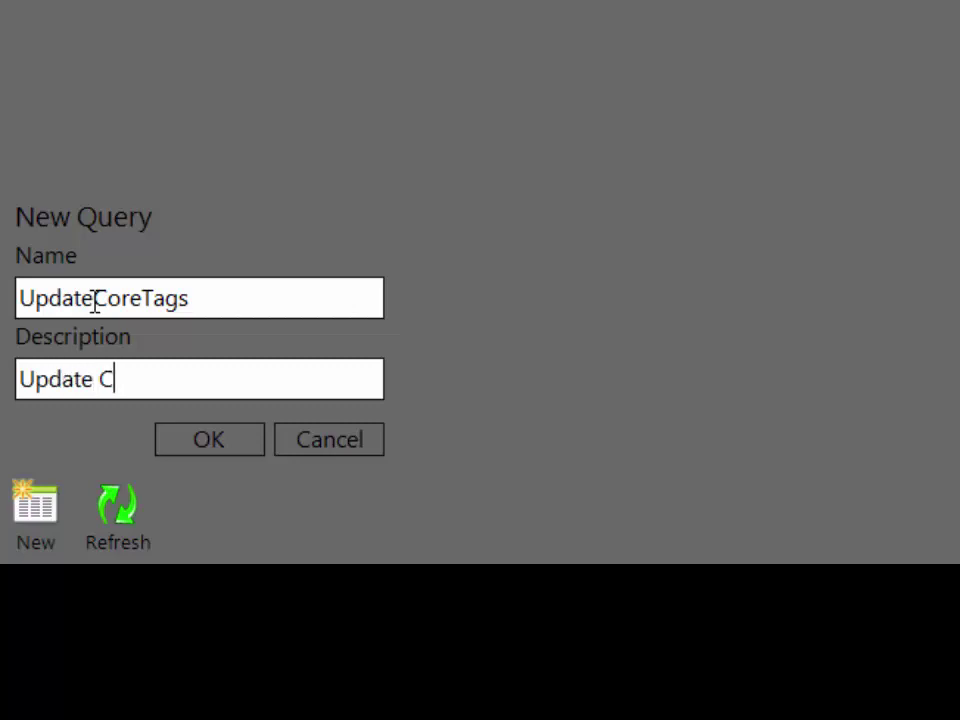
{"action": "type", "text": "oreTags "}
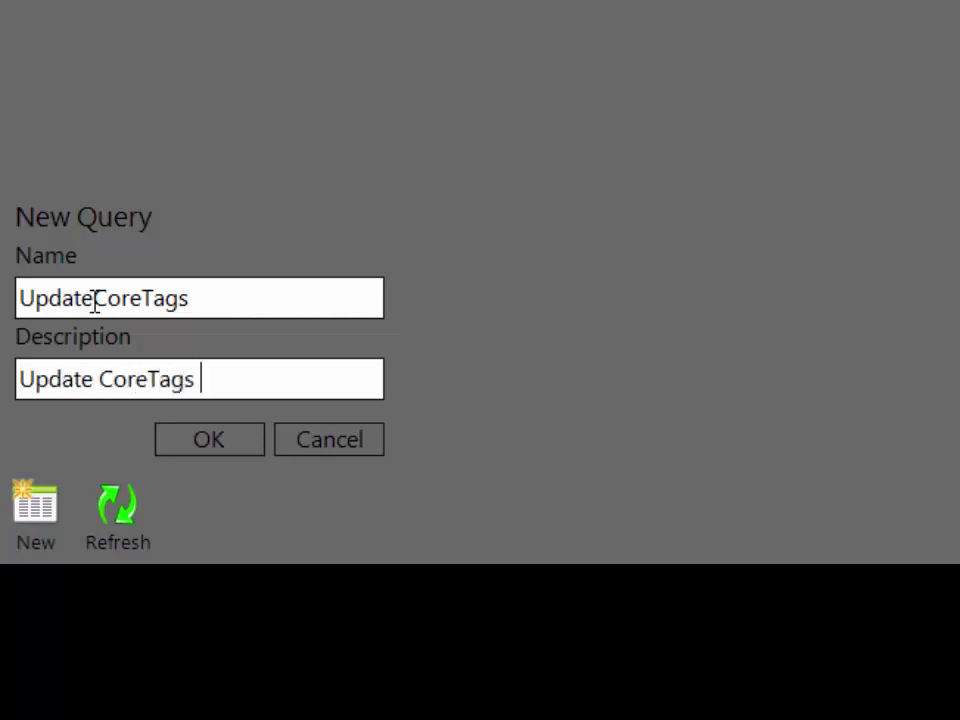
{"action": "type", "text": "to Project "}
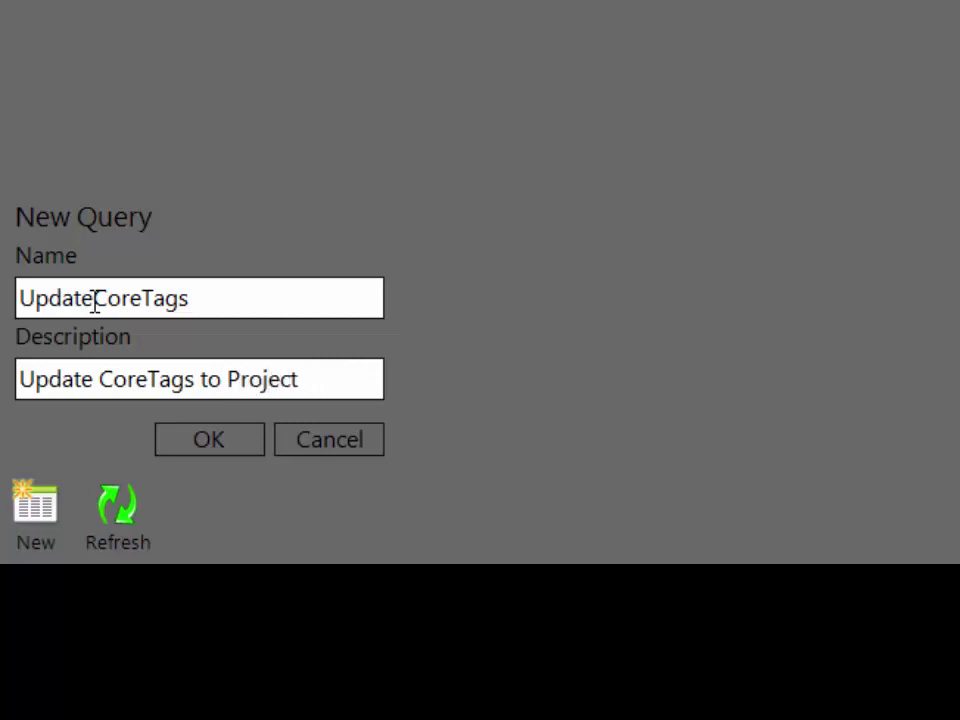
{"action": "type", "text": "standards"}
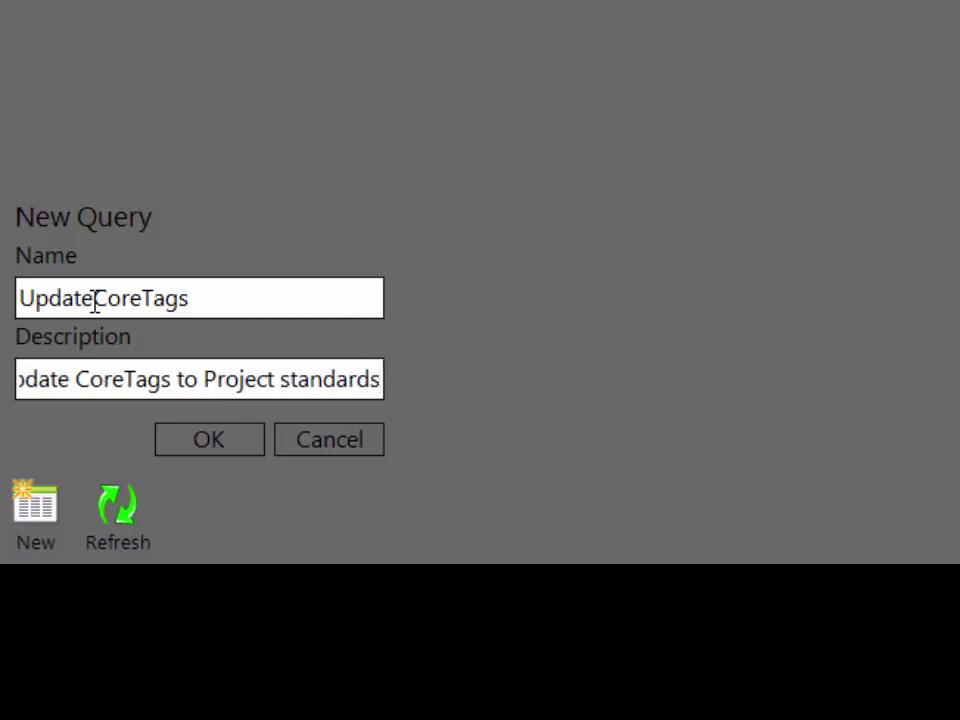
{"action": "left_click", "coordinate": [178, 438]}
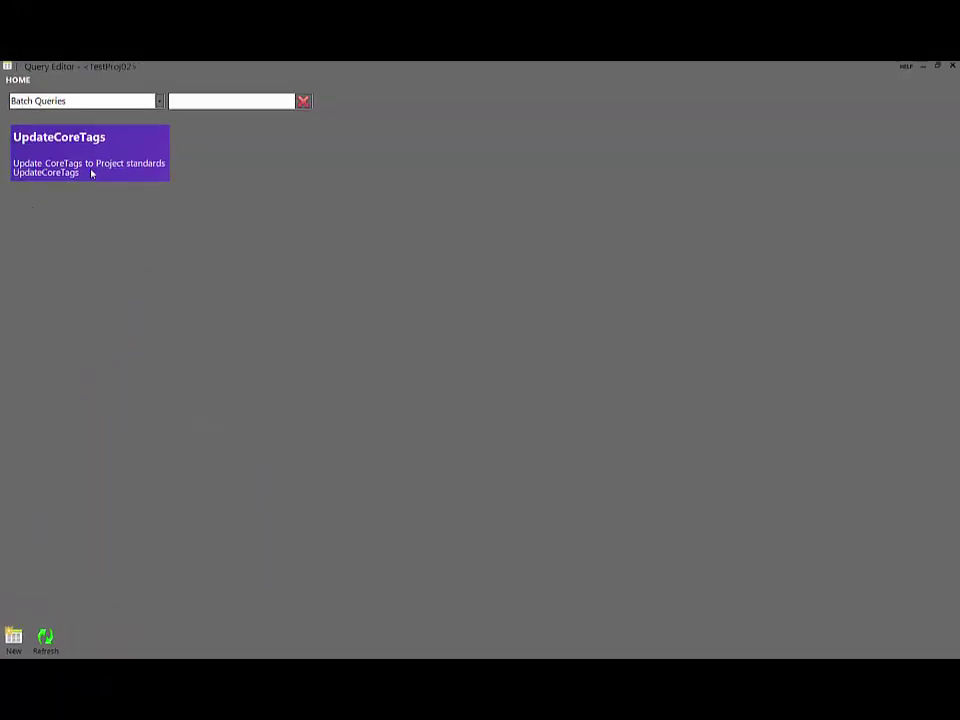
Step: Open the UpdateCoreTags batch and add the existing queries CoreTagsClear, UpdateCoreTags and UpdateCoretagsIns to it
{"action": "left_click", "coordinate": [91, 173]}
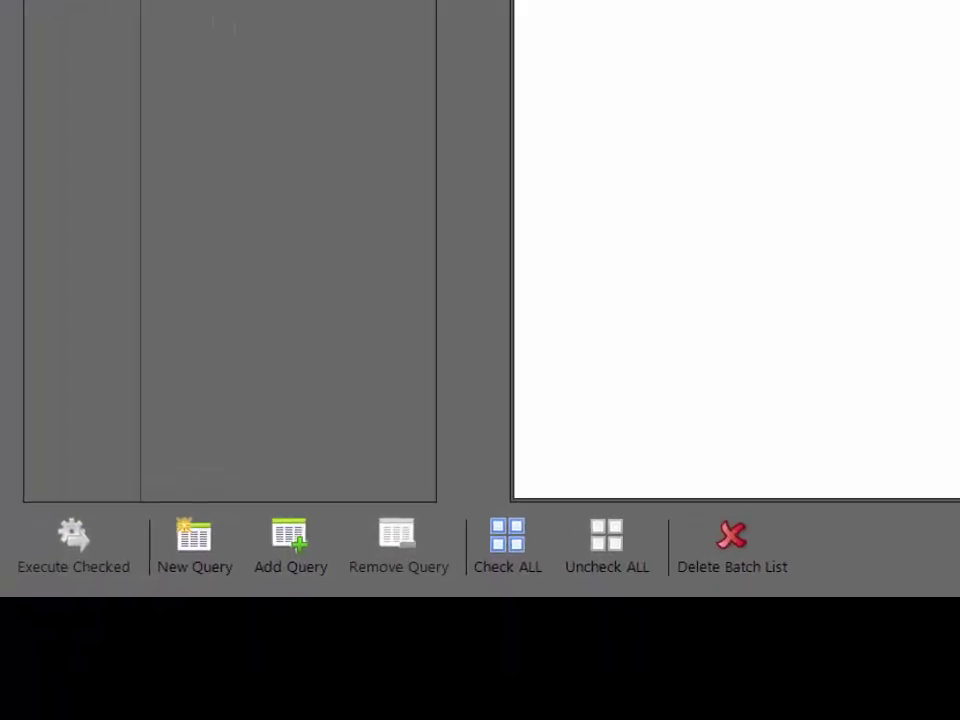
{"action": "left_click", "coordinate": [290, 574]}
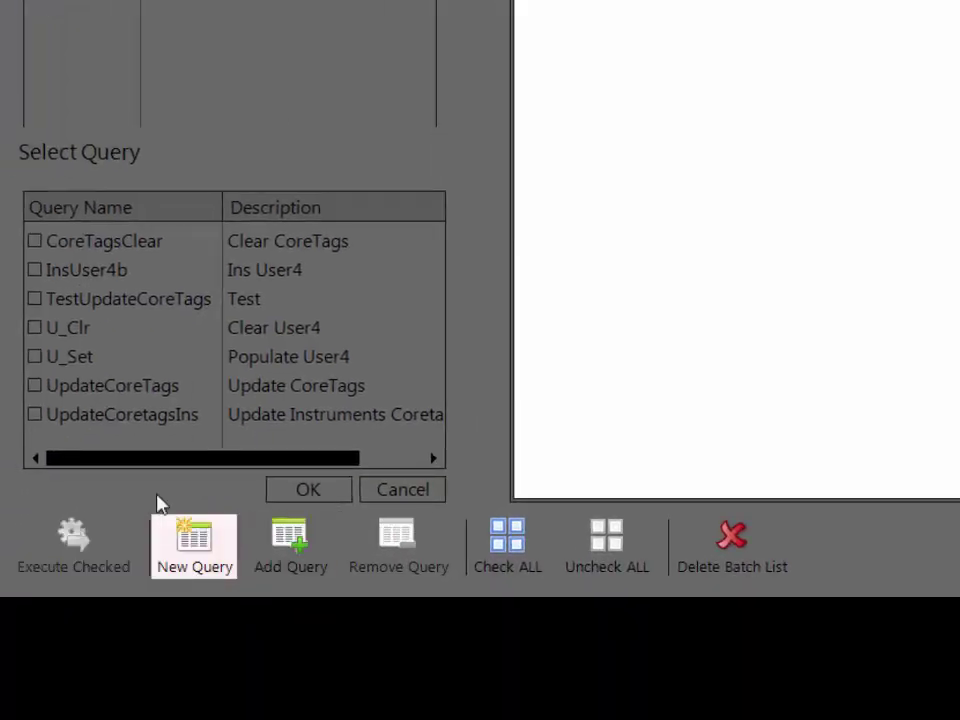
{"action": "left_click", "coordinate": [36, 387]}
{"action": "left_click", "coordinate": [40, 415]}
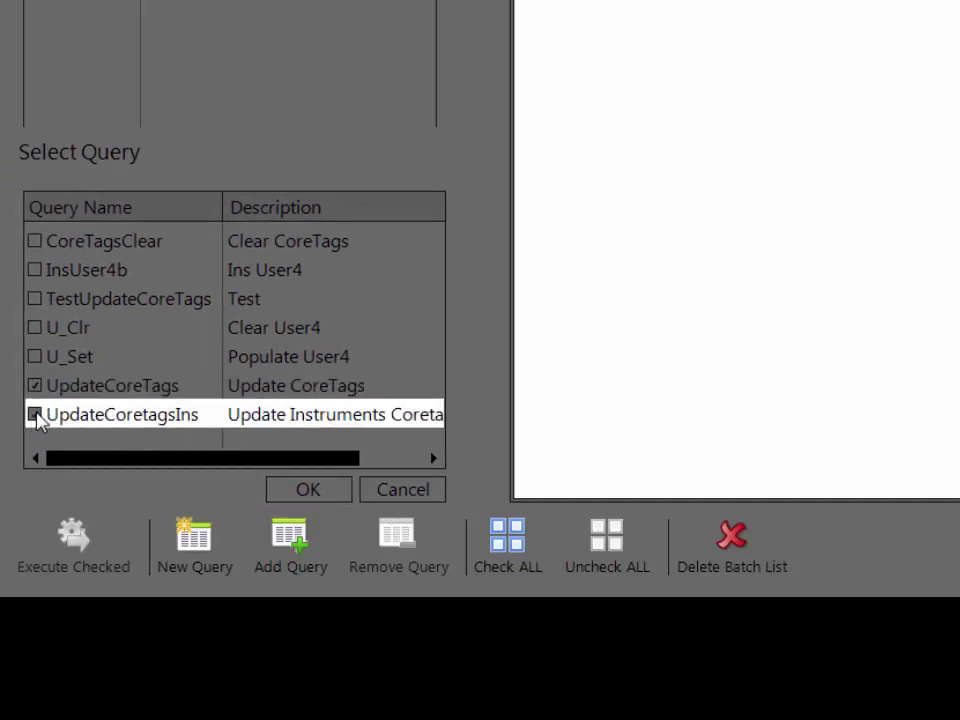
{"action": "left_click", "coordinate": [35, 241]}
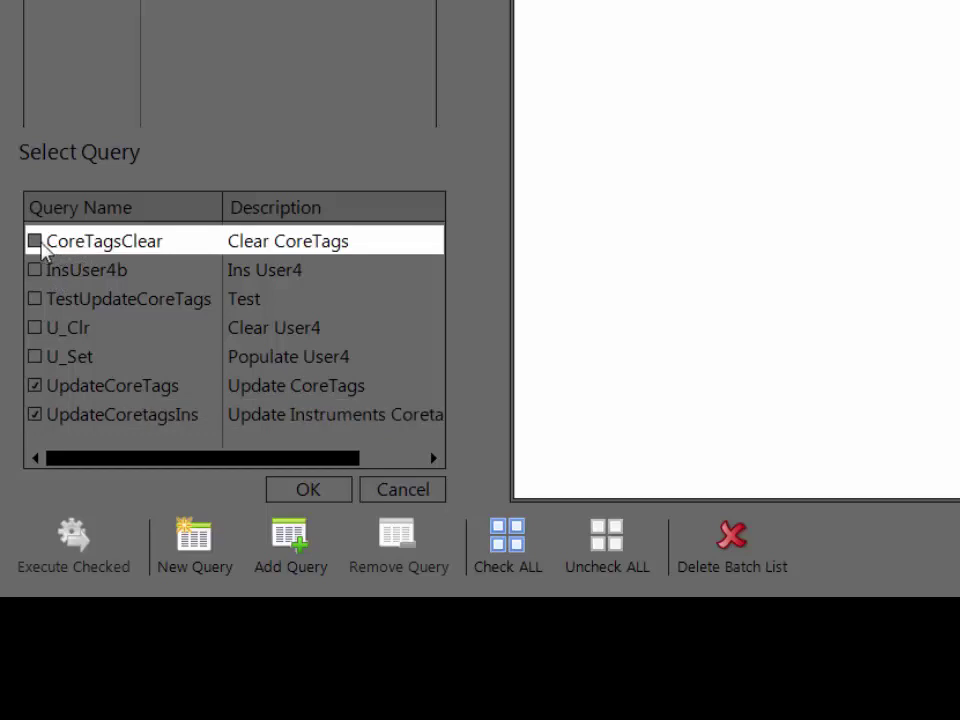
{"action": "left_click", "coordinate": [303, 493]}
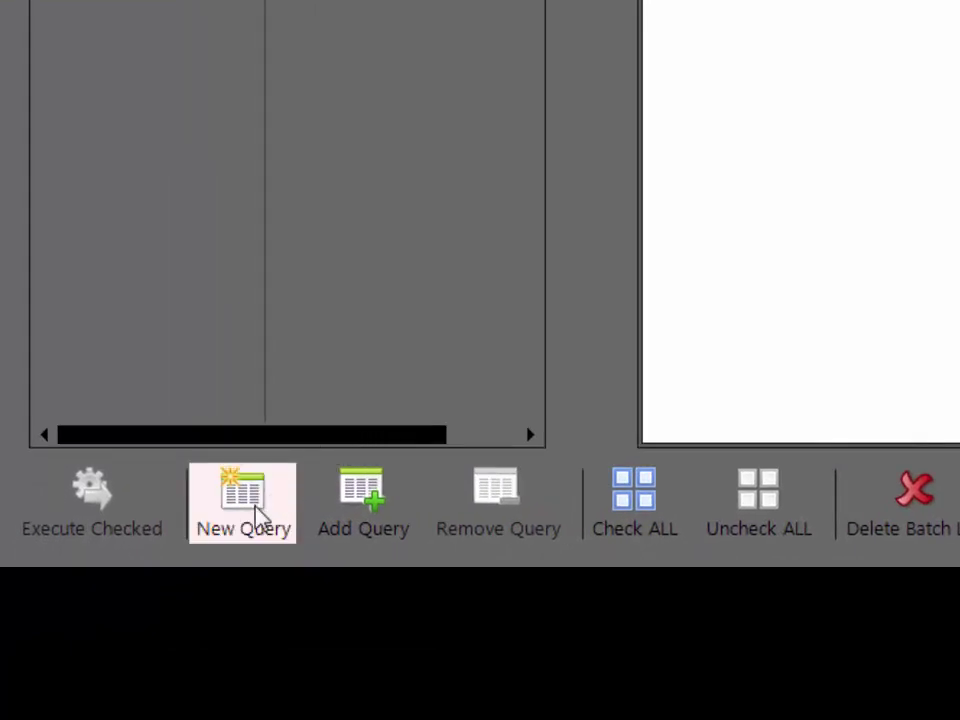
Step: Create a new query in the batch named "Clear unwanted coretags" with the description "Screens, etc."
{"action": "left_click", "coordinate": [258, 520]}
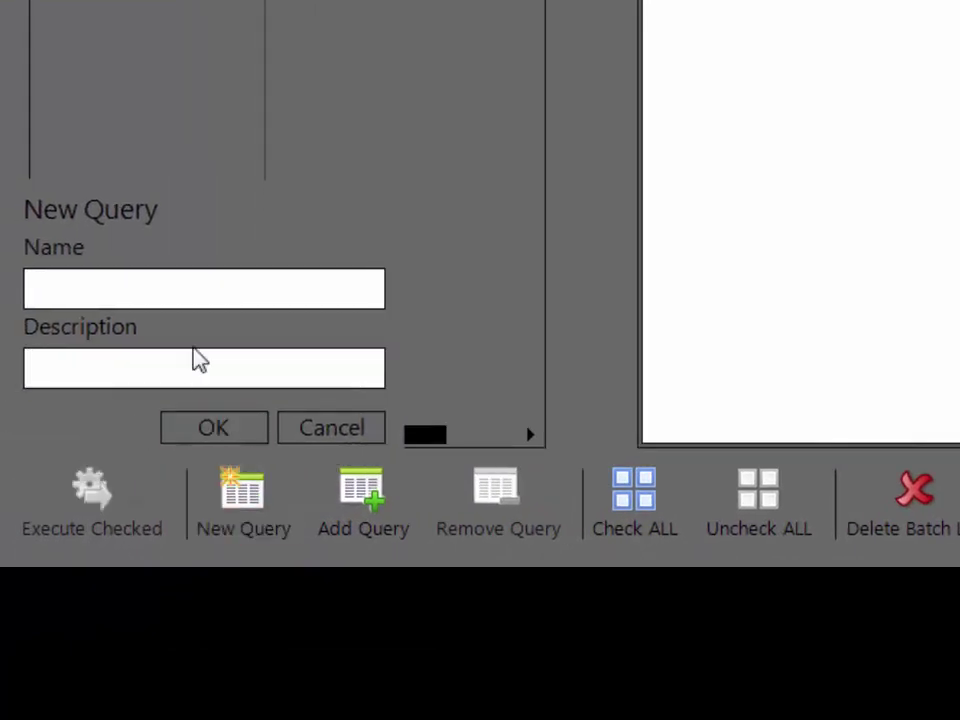
{"action": "left_click", "coordinate": [178, 285]}
{"action": "type", "text": "Clear"}
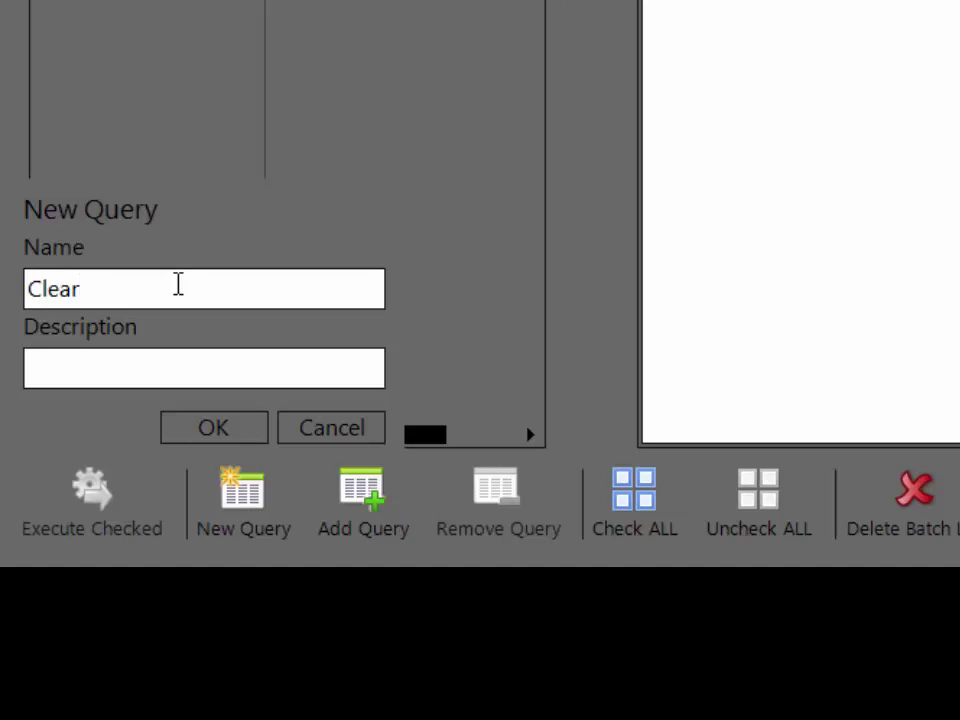
{"action": "type", "text": " unwanted"}
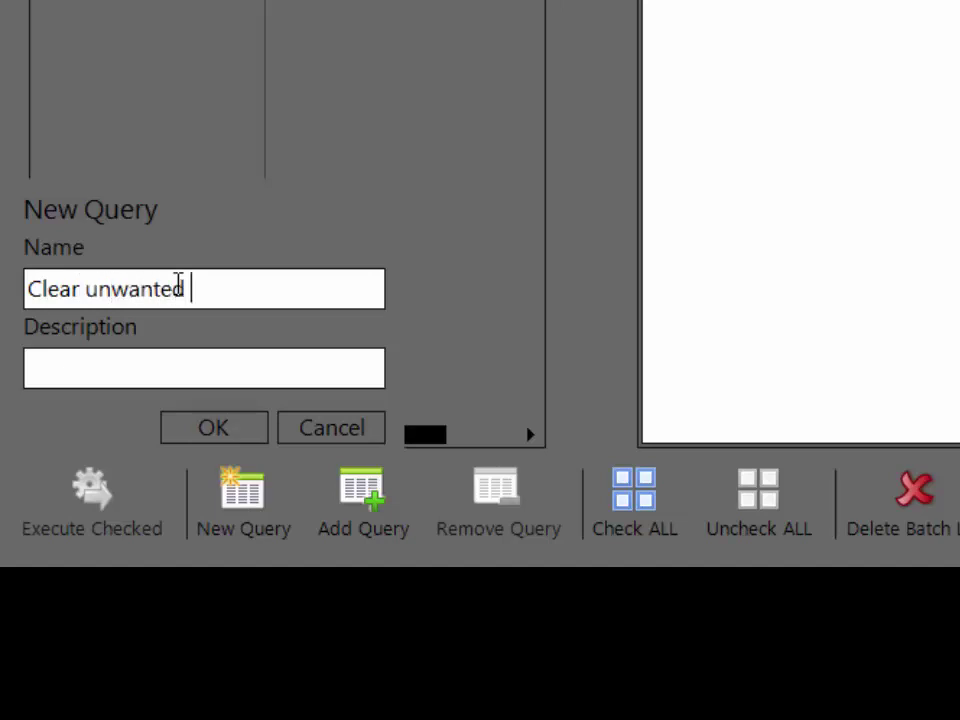
{"action": "type", "text": " coretags"}
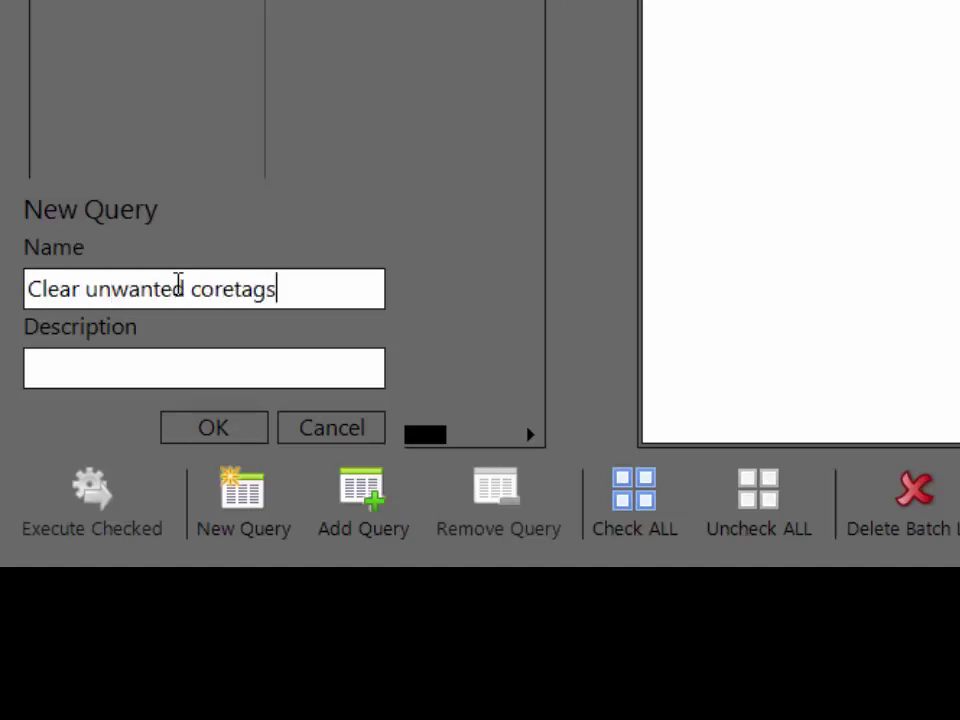
{"action": "key", "text": "Tab"}
{"action": "type", "text": "Screens"}
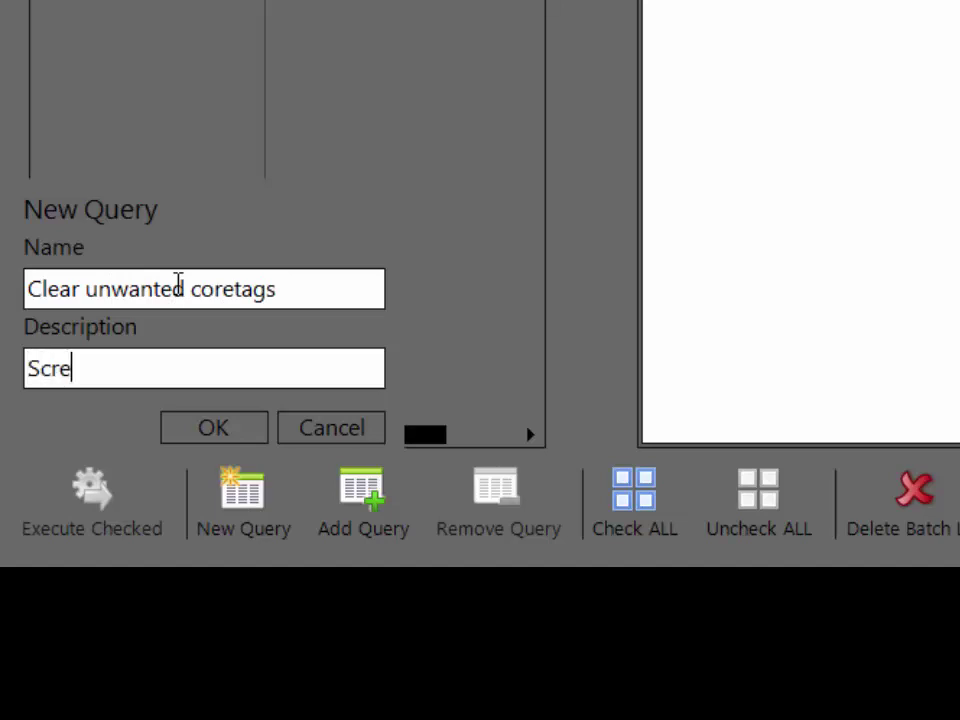
{"action": "type", "text": "etc."}
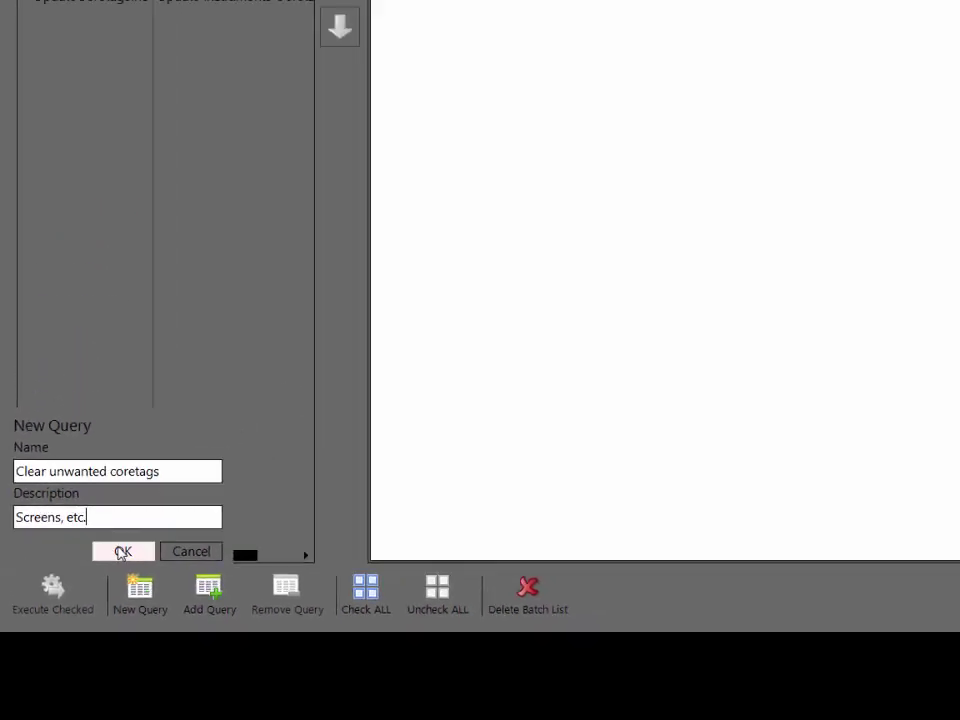
{"action": "left_click", "coordinate": [122, 552]}
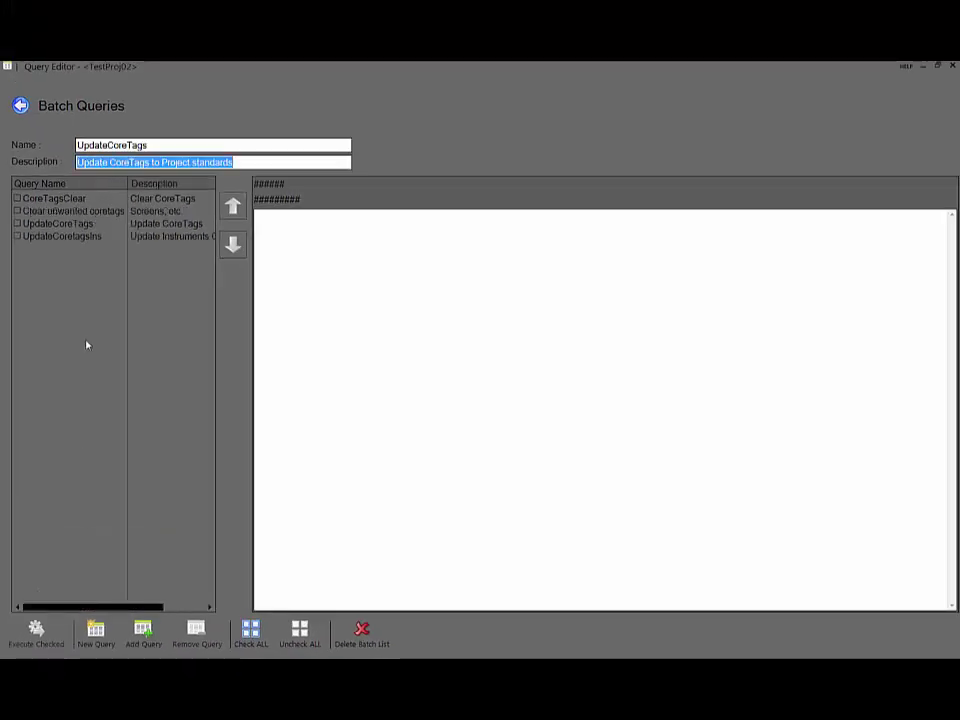
Step: Replace the Clear unwanted coretags template with SQL setting Core.CoreTag1 and Core.CoreTag2 to NULL where Core.Core = '--' OR Core.Core LIKE 'S%', and save it
{"action": "left_click", "coordinate": [75, 212]}
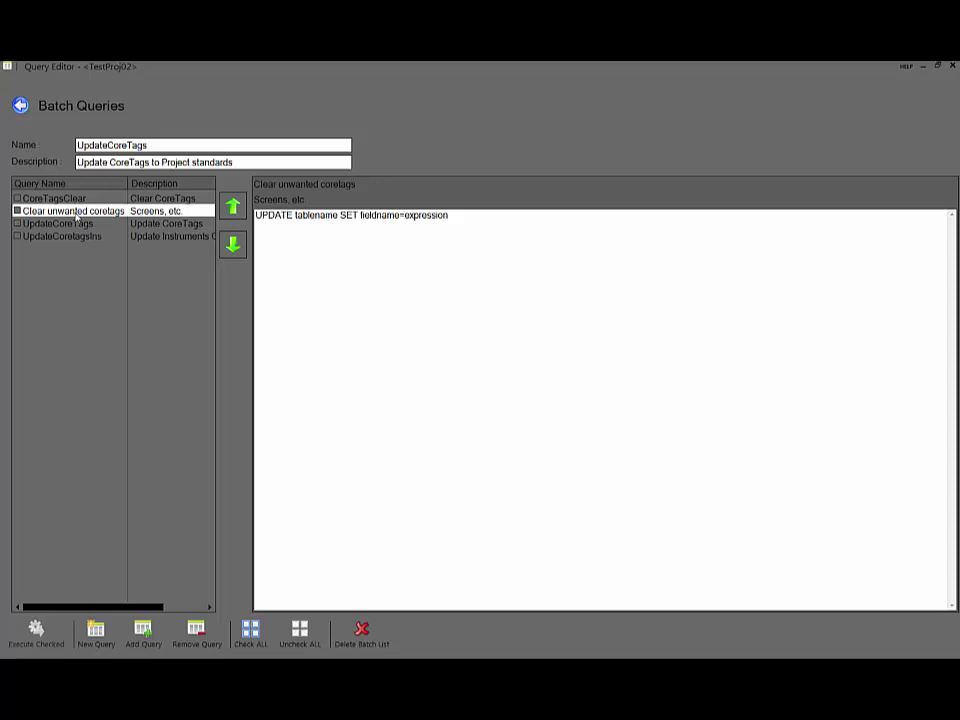
{"action": "left_click", "coordinate": [478, 266]}
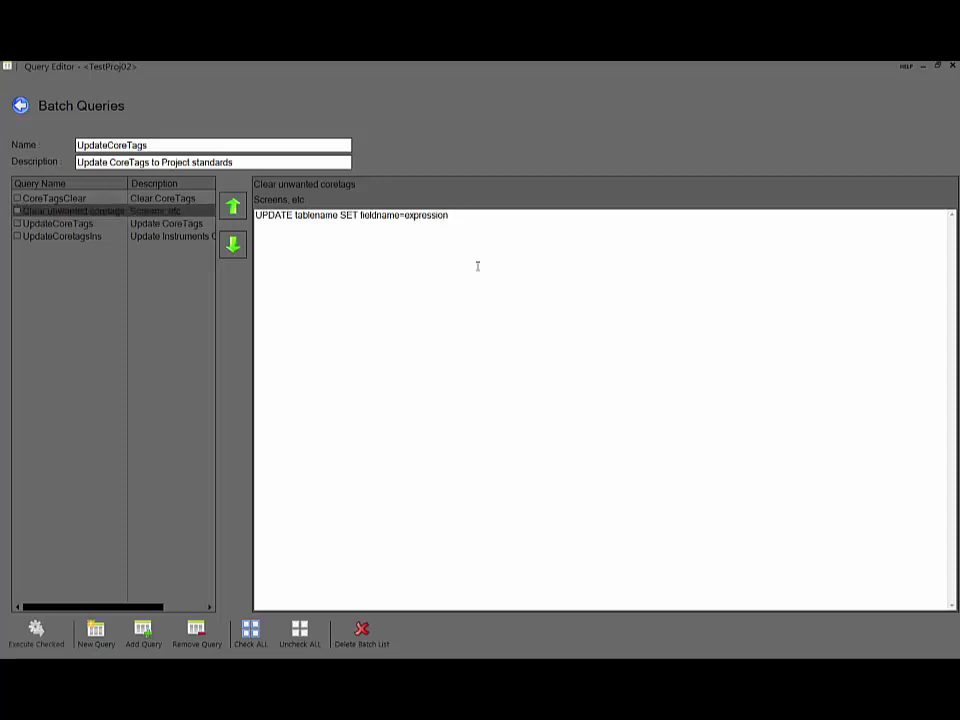
{"action": "left_click_drag", "start_coordinate": [499, 264], "coordinate": [283, 259]}
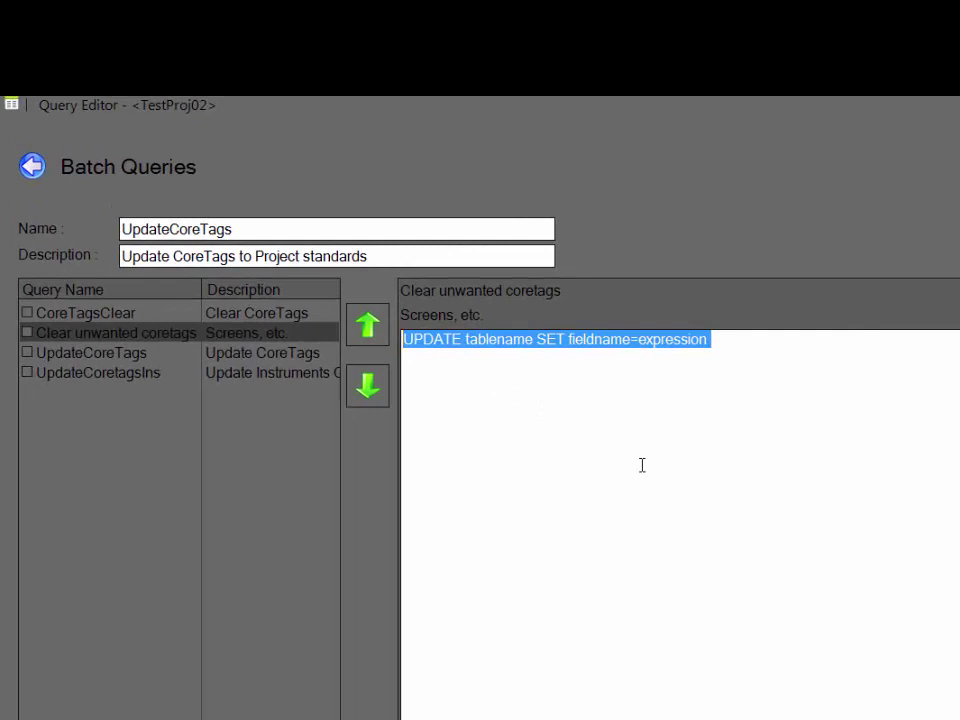
{"action": "type", "text": "UPDATE Core SET Core.CoreTag1=NULL, Core.CoreTag2=NULL FROM Core WHERE Core.Core = '--' OR Core.Core LIKE 'S%'"}
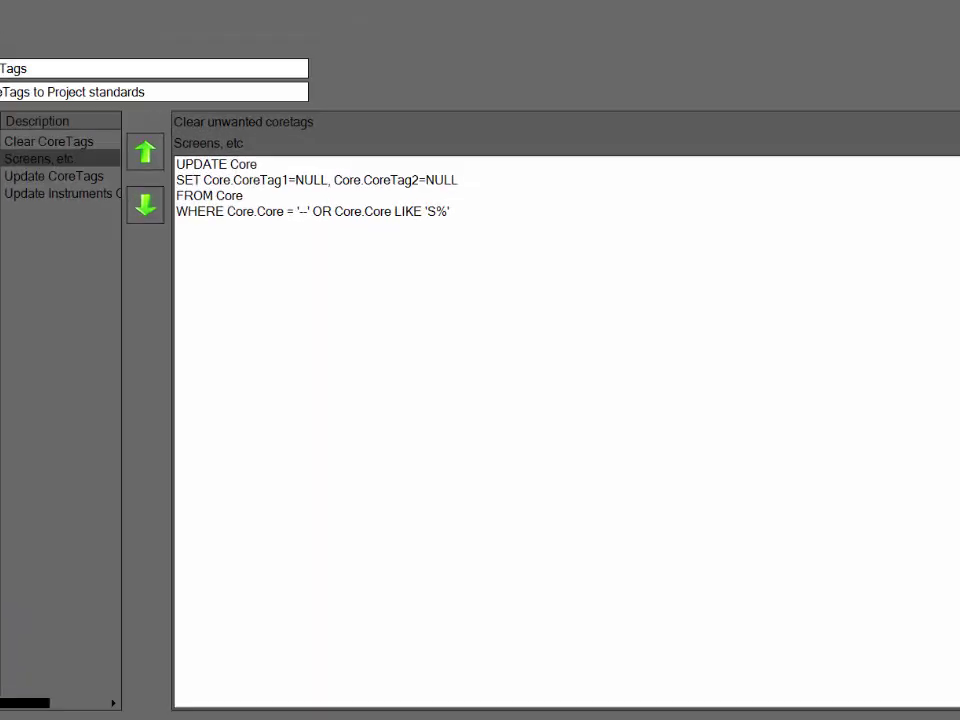
{"action": "left_click", "coordinate": [66, 224]}
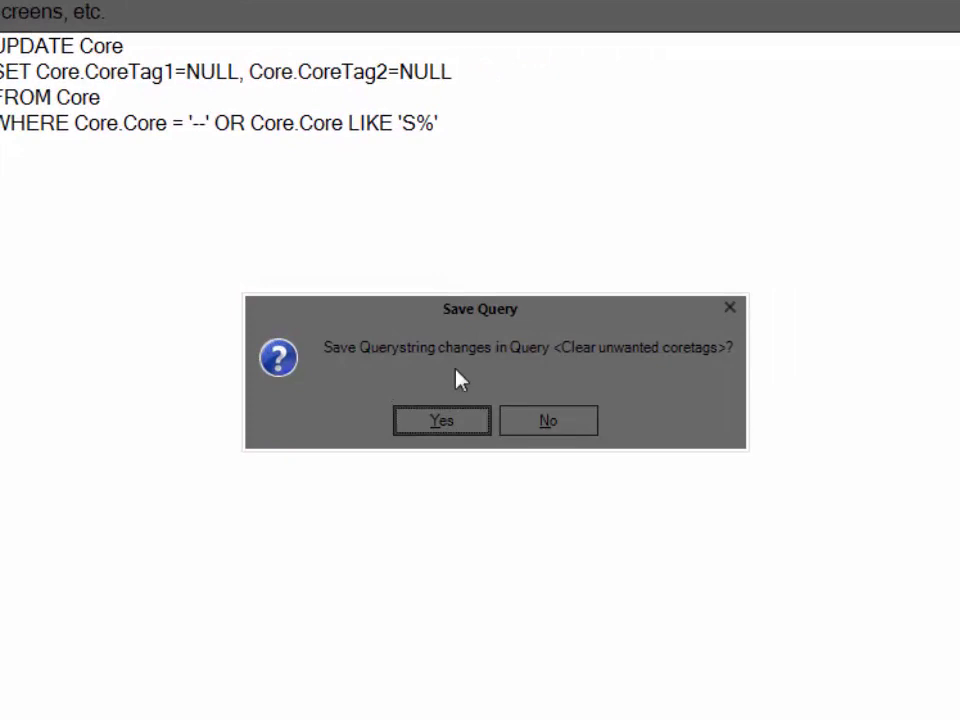
{"action": "left_click", "coordinate": [441, 418]}
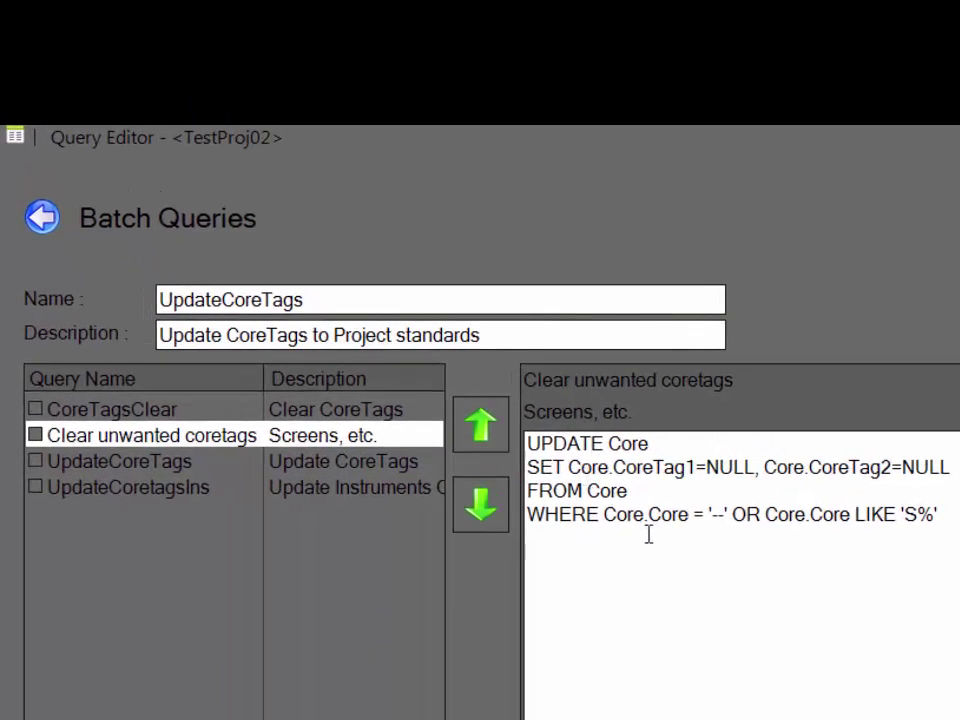
Step: Move the Clear unwanted coretags query to the end of the batch and review the SQL of each query in order
{"action": "left_click", "coordinate": [476, 510]}
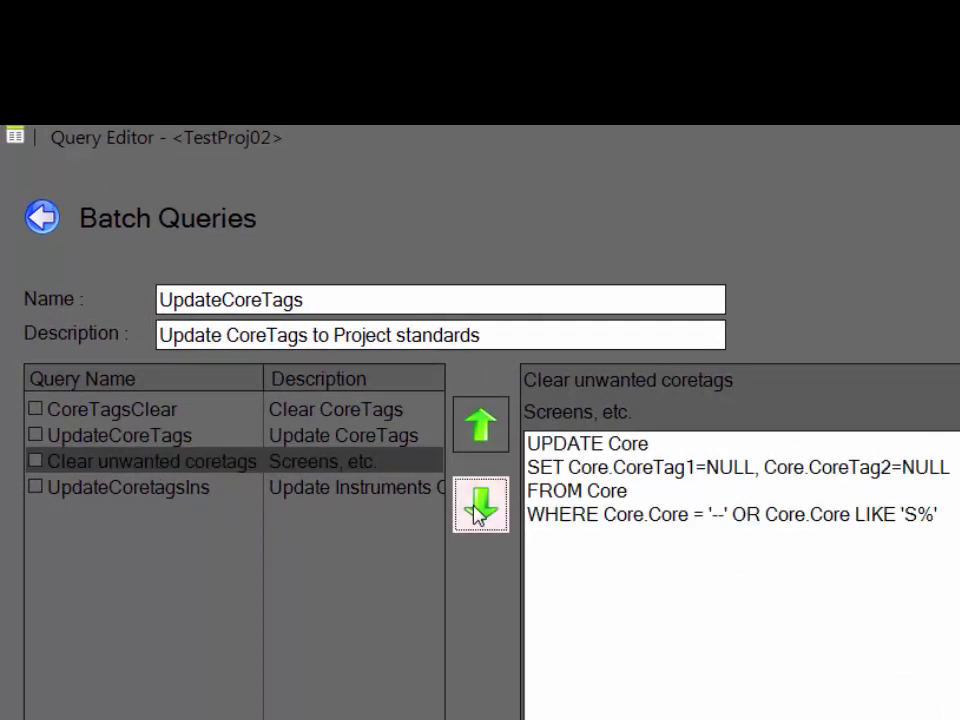
{"action": "left_click", "coordinate": [476, 510]}
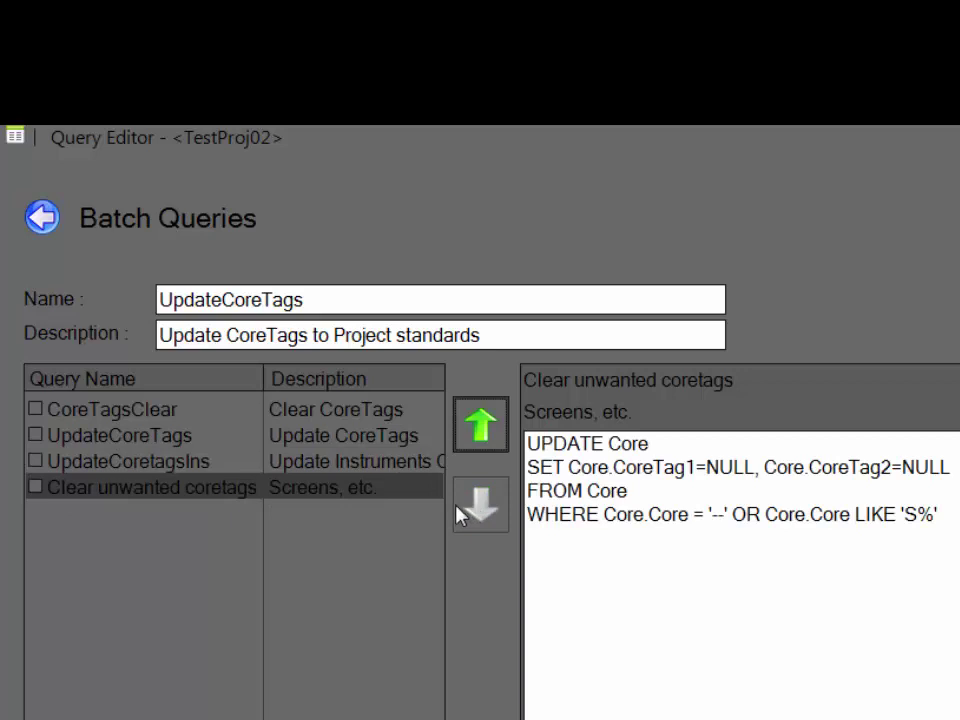
{"action": "left_click", "coordinate": [126, 421]}
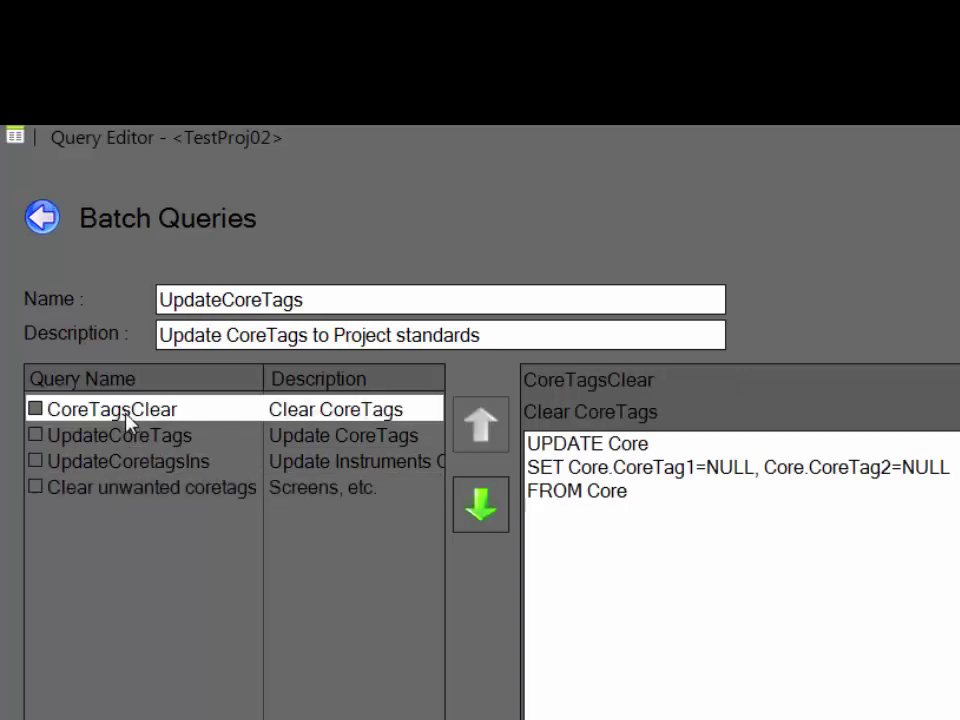
{"action": "left_click", "coordinate": [127, 440]}
{"action": "left_click", "coordinate": [128, 464]}
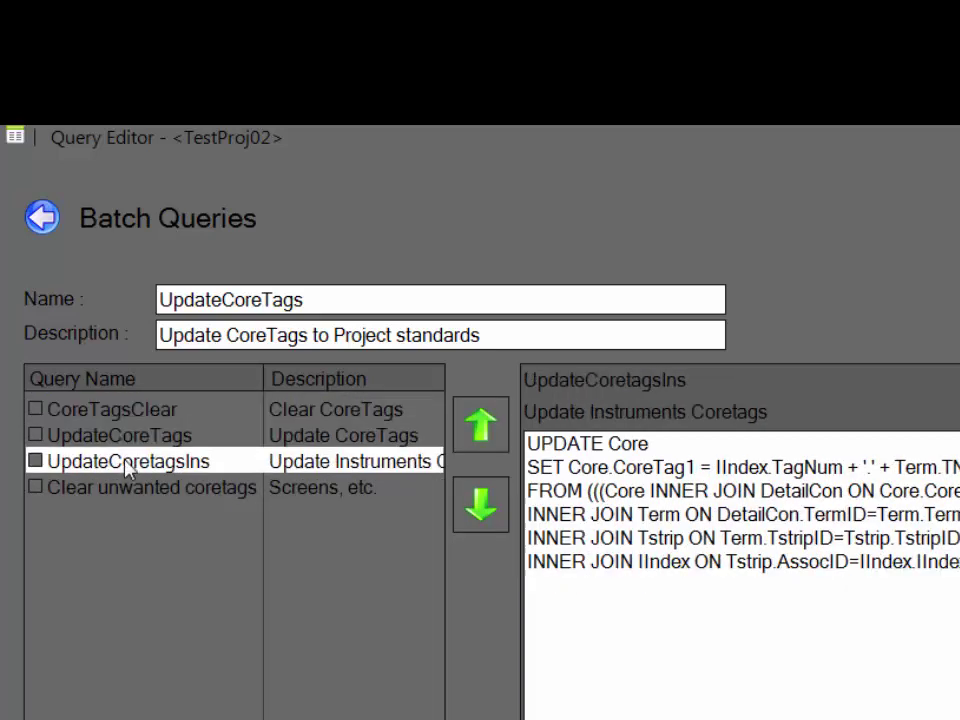
{"action": "left_click", "coordinate": [132, 491]}
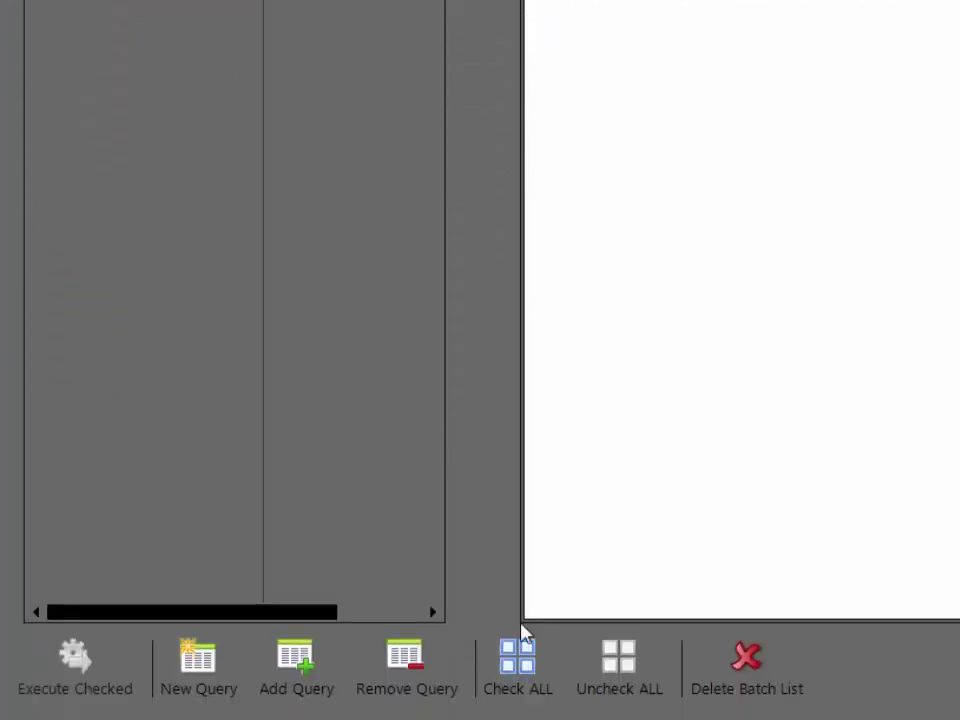
Step: Mark all queries in the batch except UpdateCoretagsIns for execution and execute the checked queries
{"action": "left_click", "coordinate": [540, 685]}
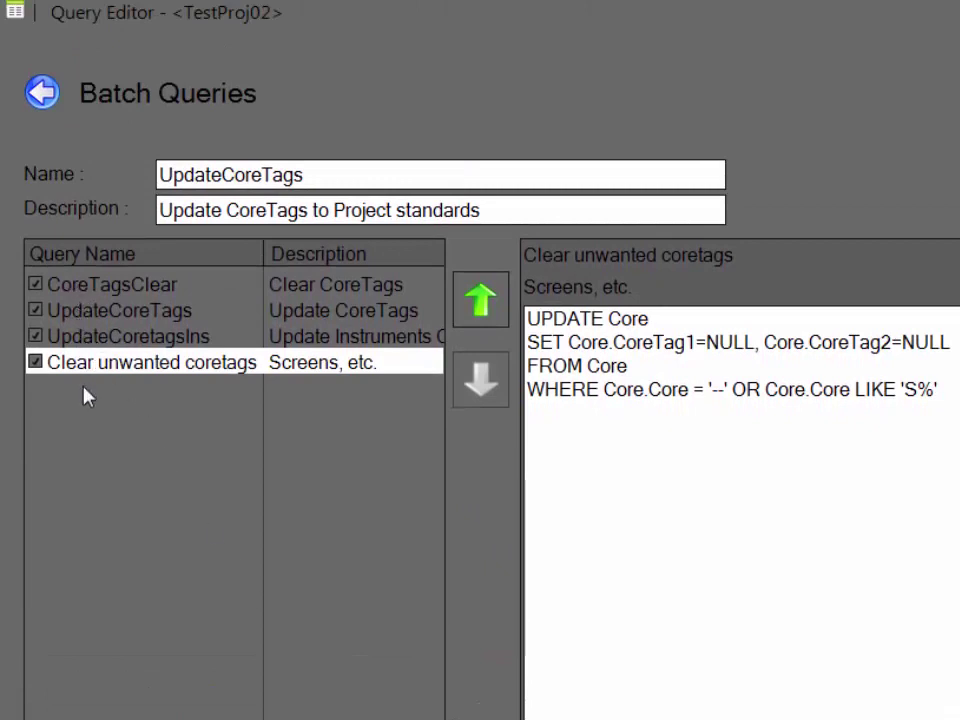
{"action": "left_click", "coordinate": [38, 334]}
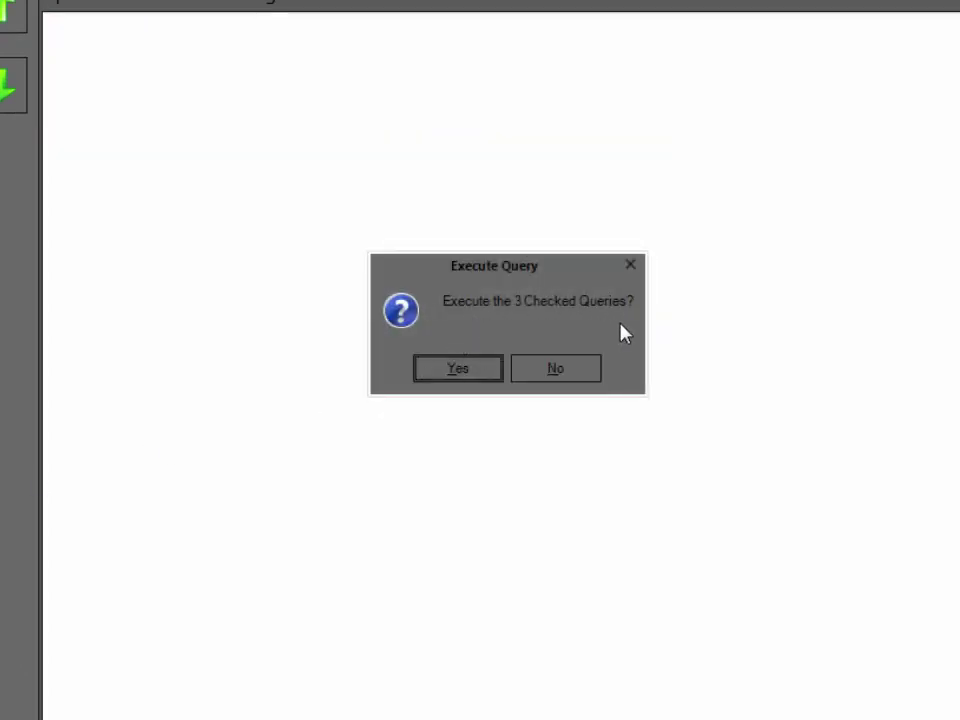
{"action": "left_click", "coordinate": [456, 369]}
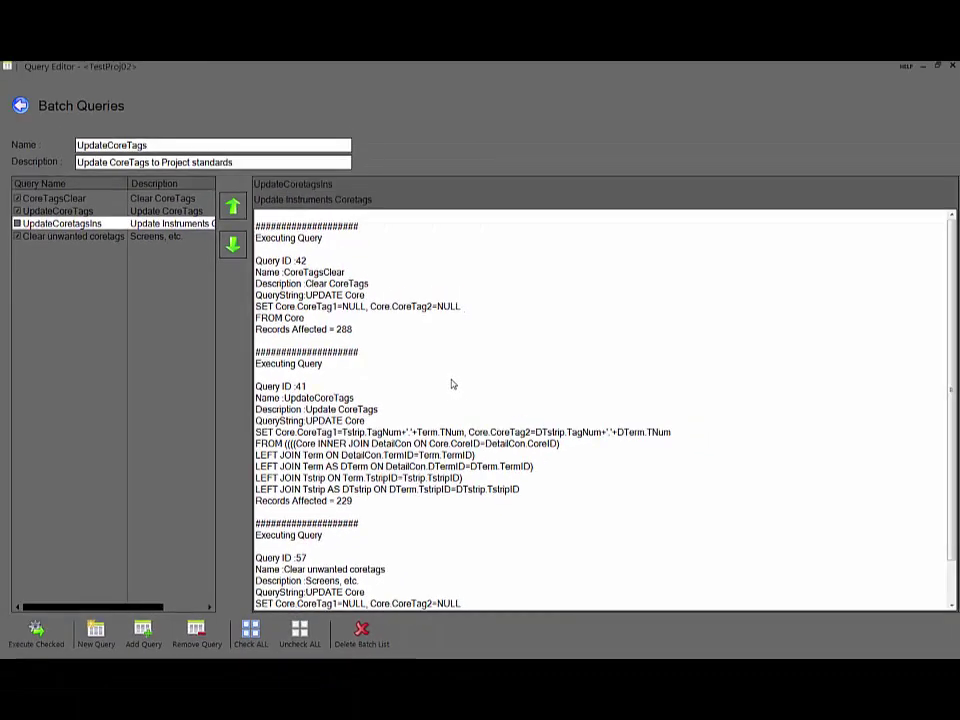